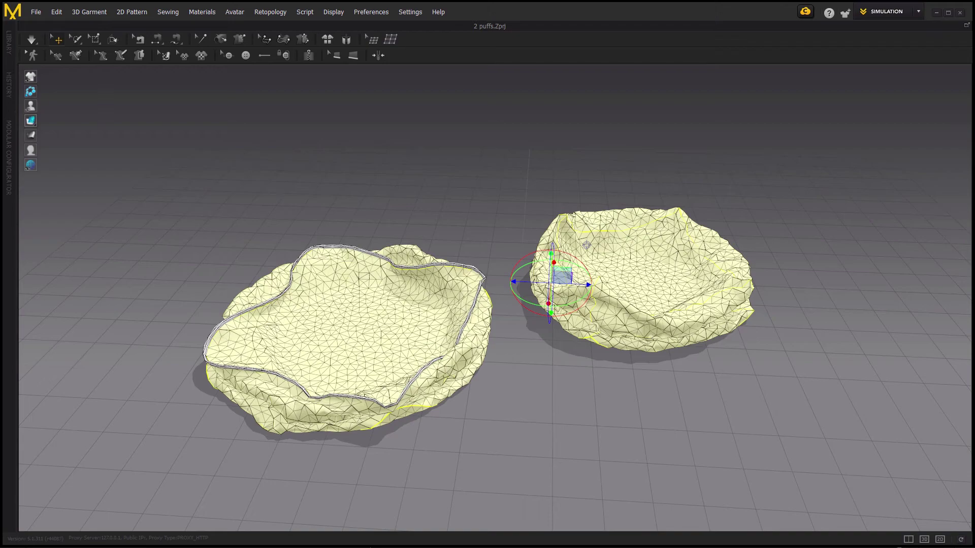
Simulate the two puffs and tug their top cloth upward so they inflate into cubes
key(space)
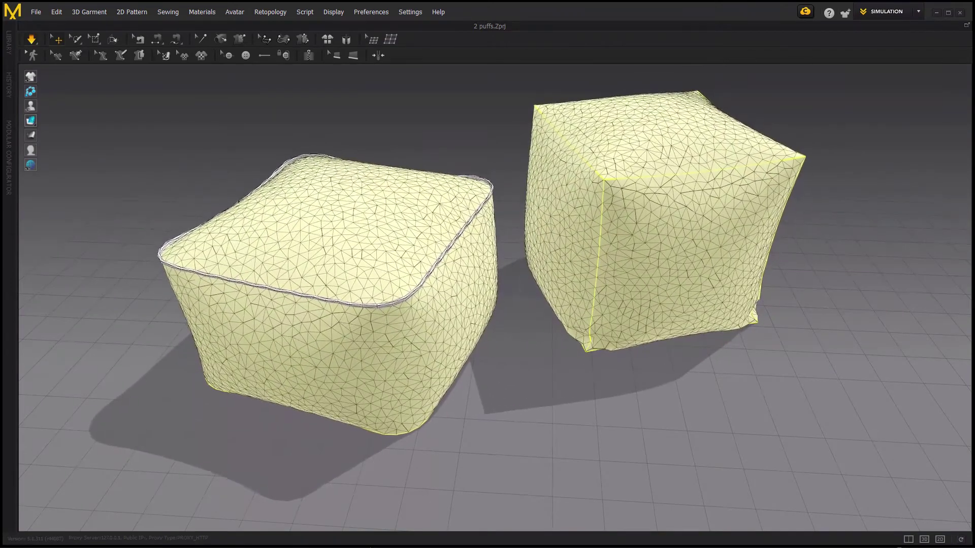
right_drag(643, 275, 635, 262)
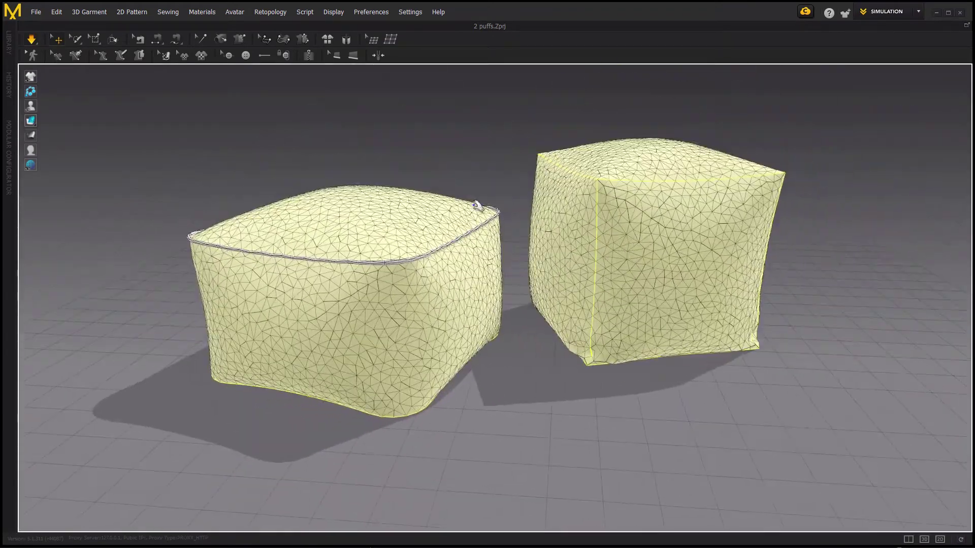
drag(351, 203, 362, 114)
drag(660, 149, 638, 87)
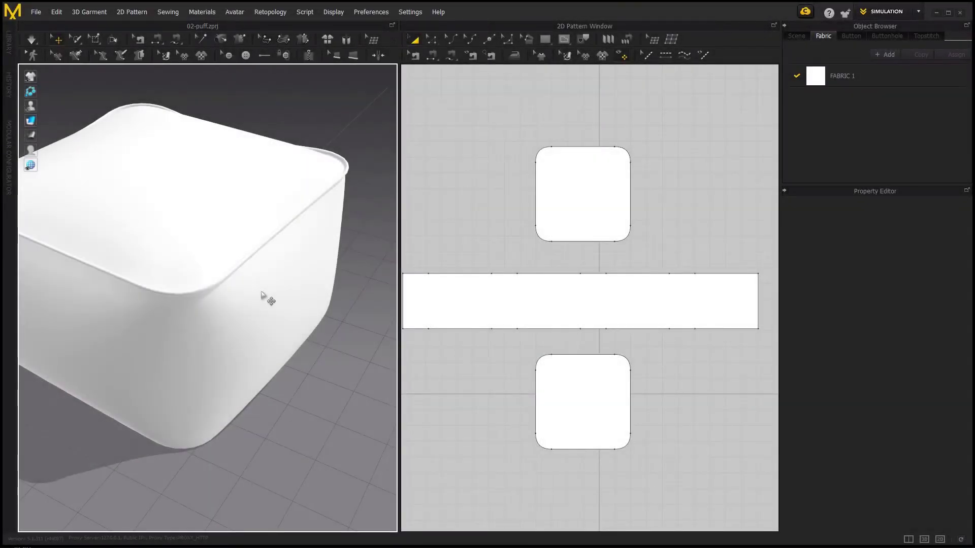
Rename the FABRIC 1 fabric to Denim 01
double_click(840, 80)
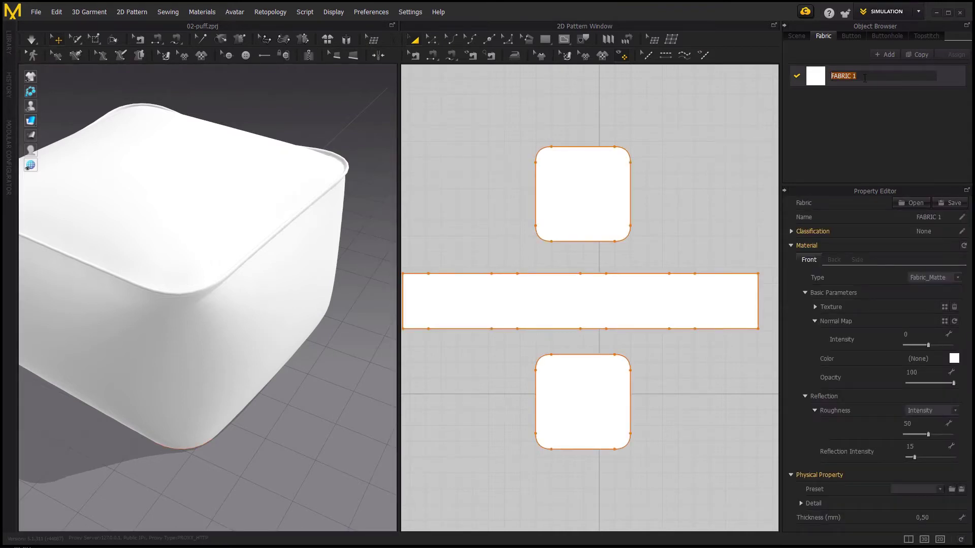
text(Denim)
text(01)
key(Return)
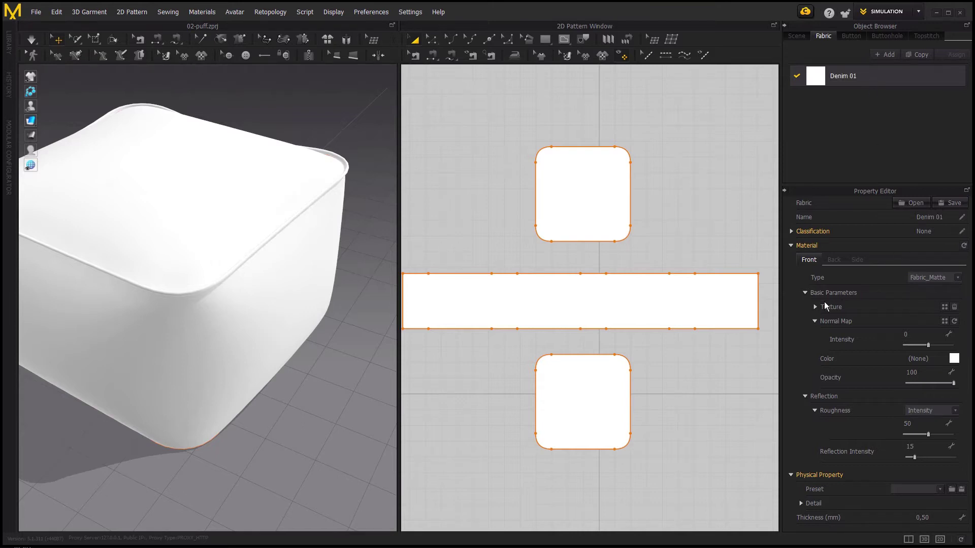
Load TexturesCom_Fabric_Denim_1K_albedo.tif as Denim 01's texture, making the pouf blue denim
click(945, 308)
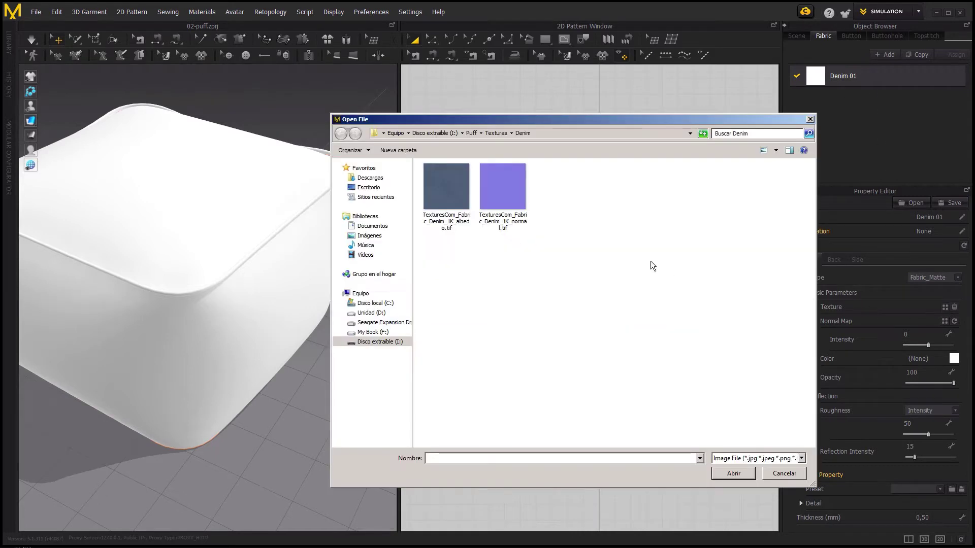
click(456, 203)
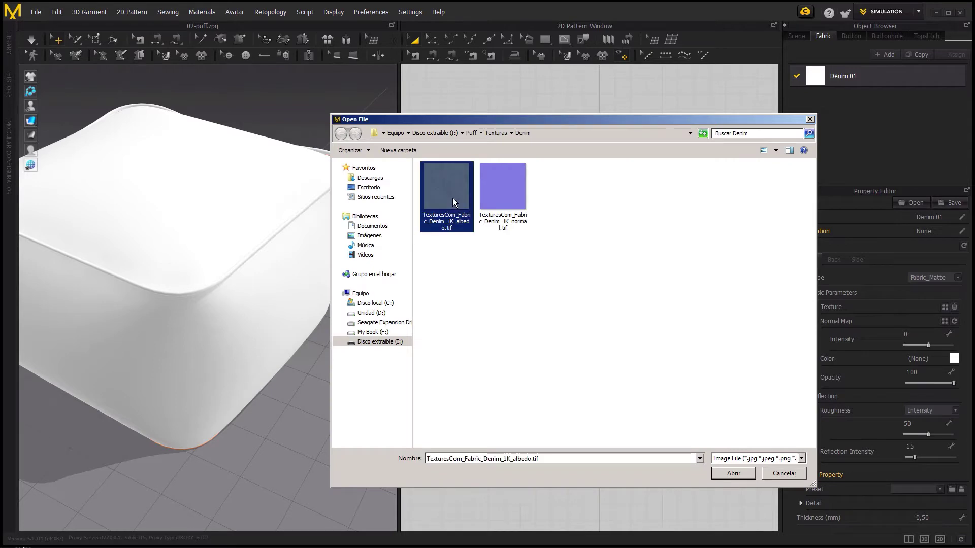
click(717, 472)
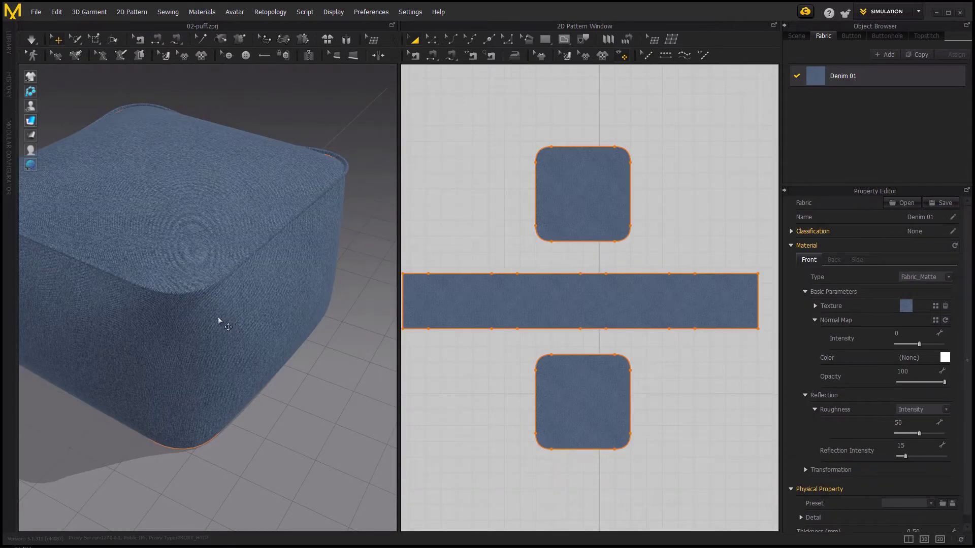
mouse_move(218, 321)
right_down()
mouse_move(264, 305)
mouse_move(243, 298)
mouse_move(244, 307)
right_up()
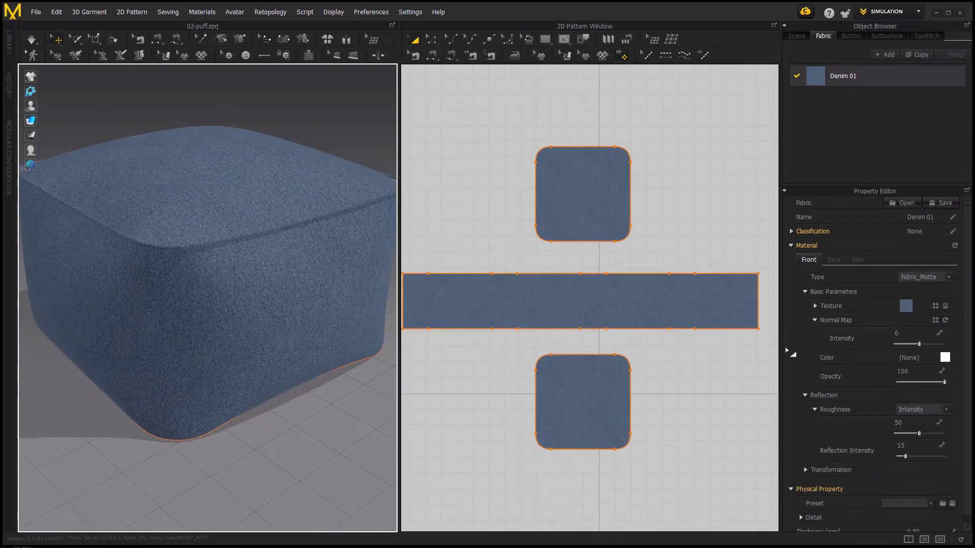
Load the denim normal map onto Denim 01, zoom in on the weave, and remove the albedo texture
click(934, 321)
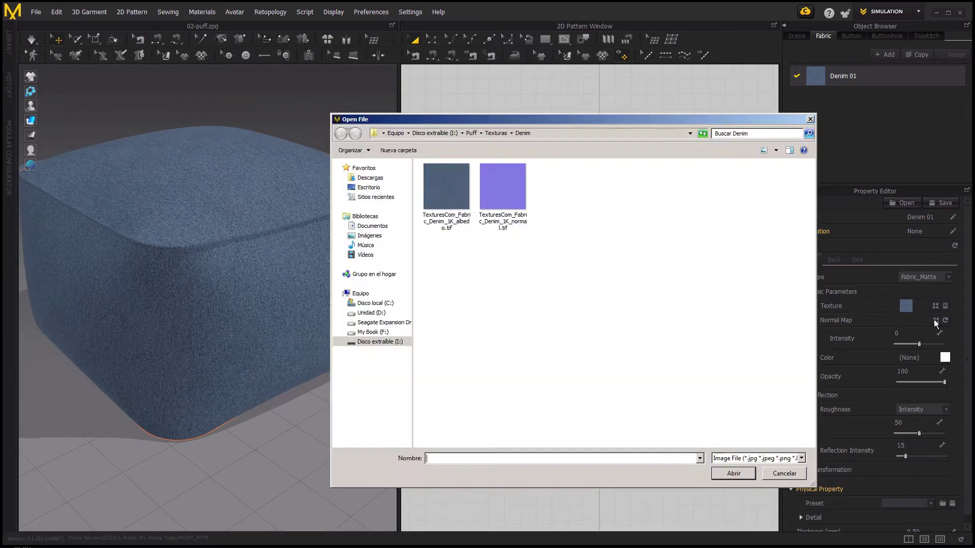
click(507, 193)
click(734, 473)
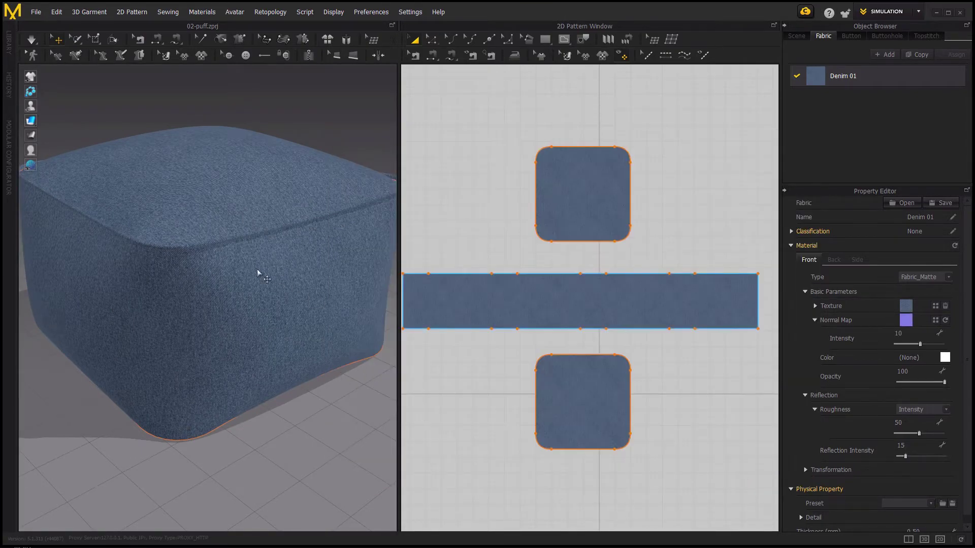
scroll(258, 274, up, 2)
scroll(239, 290, up, 3)
scroll(211, 311, up, 3)
scroll(224, 301, up, 3)
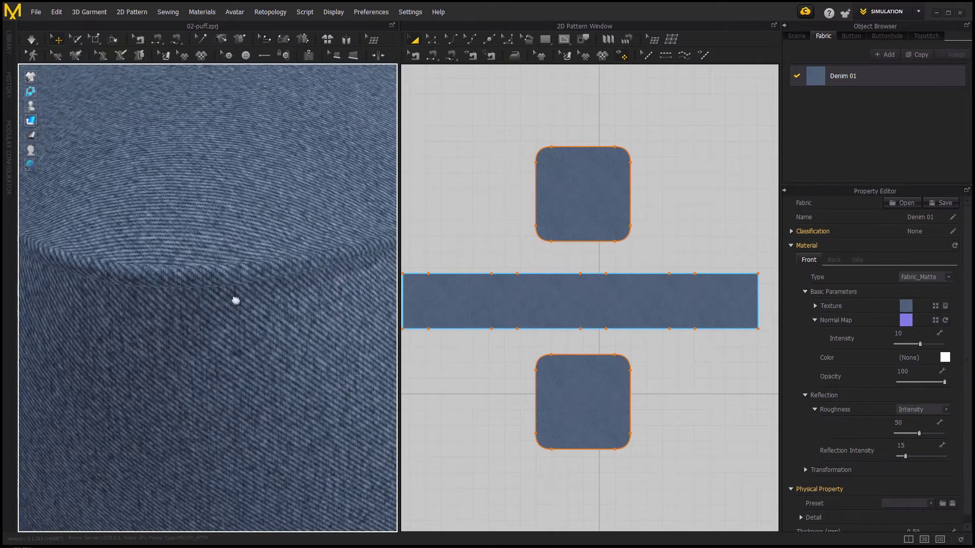
middle_drag(235, 300, 204, 290)
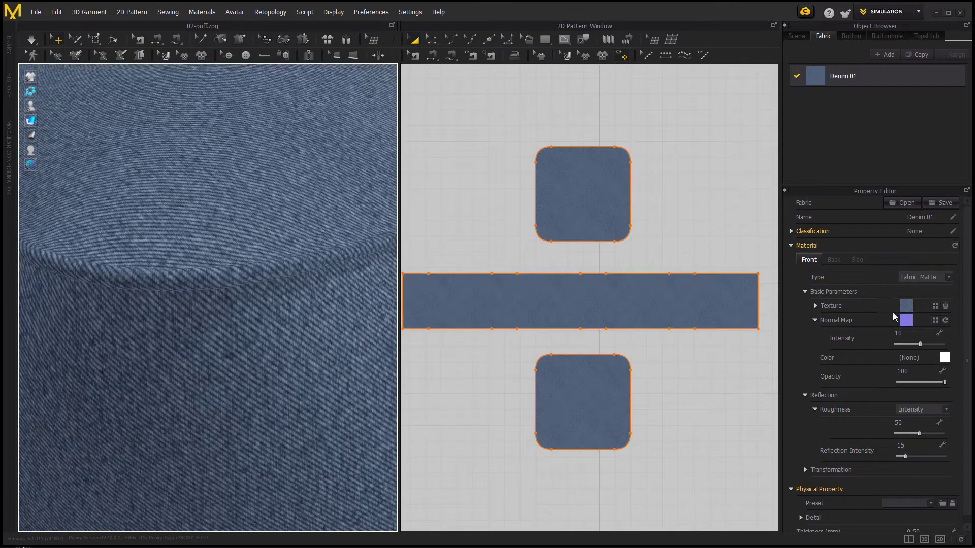
click(945, 306)
Try negative and 200 normal map intensities, then settle Denim 01's intensity at 100
mouse_move(214, 311)
middle_down()
mouse_move(257, 338)
mouse_move(318, 305)
middle_up()
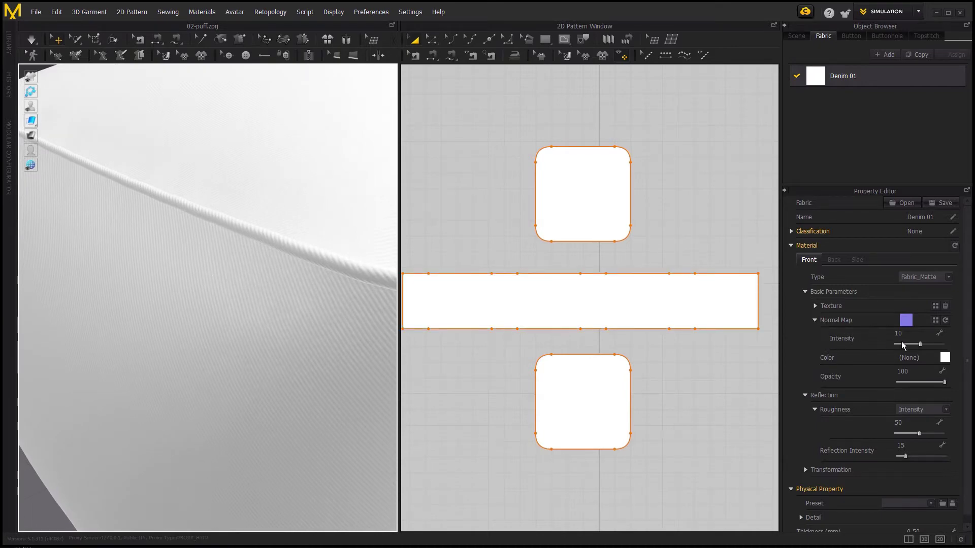
drag(921, 346, 894, 346)
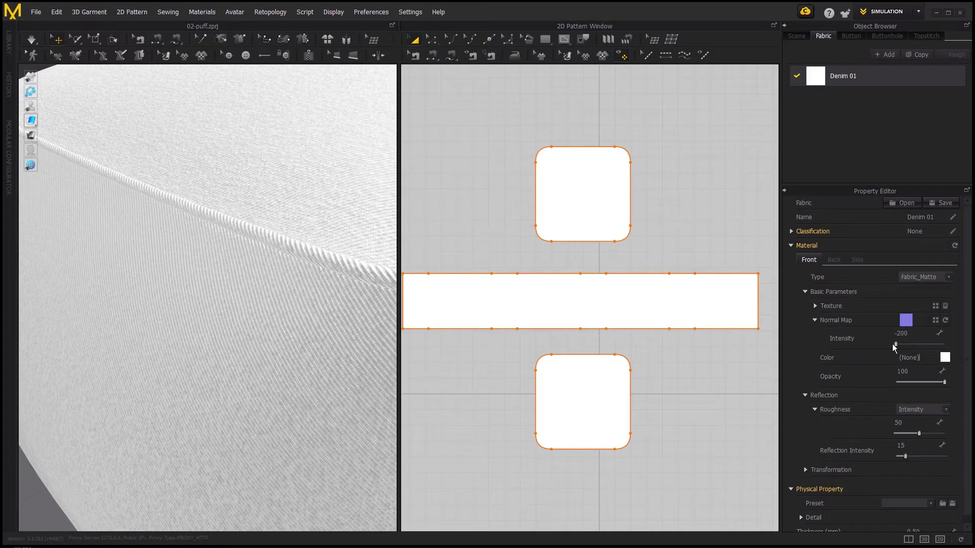
right_drag(292, 290, 176, 265)
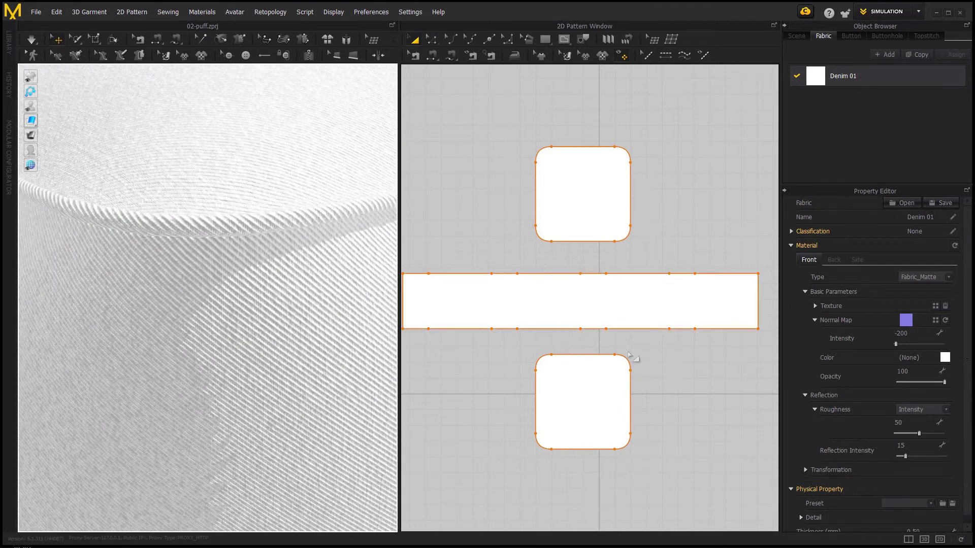
drag(928, 346, 943, 344)
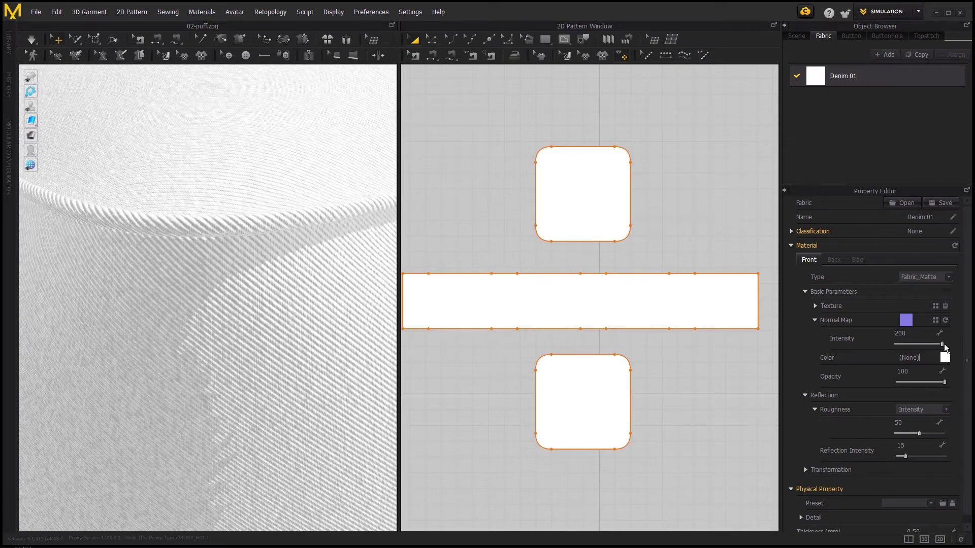
mouse_move(187, 296)
right_down()
mouse_move(242, 318)
mouse_move(198, 281)
mouse_move(162, 274)
right_up()
click(914, 334)
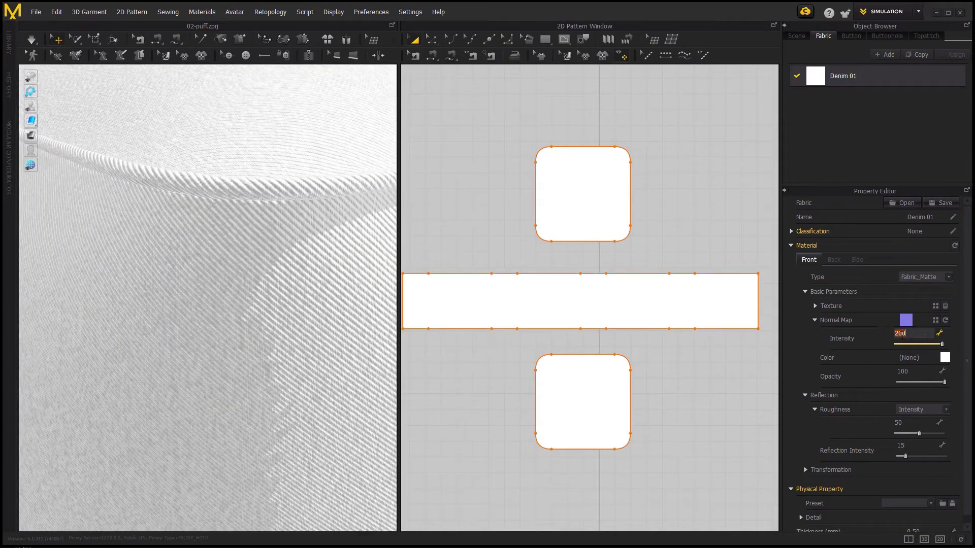
text(100)
key(Return)
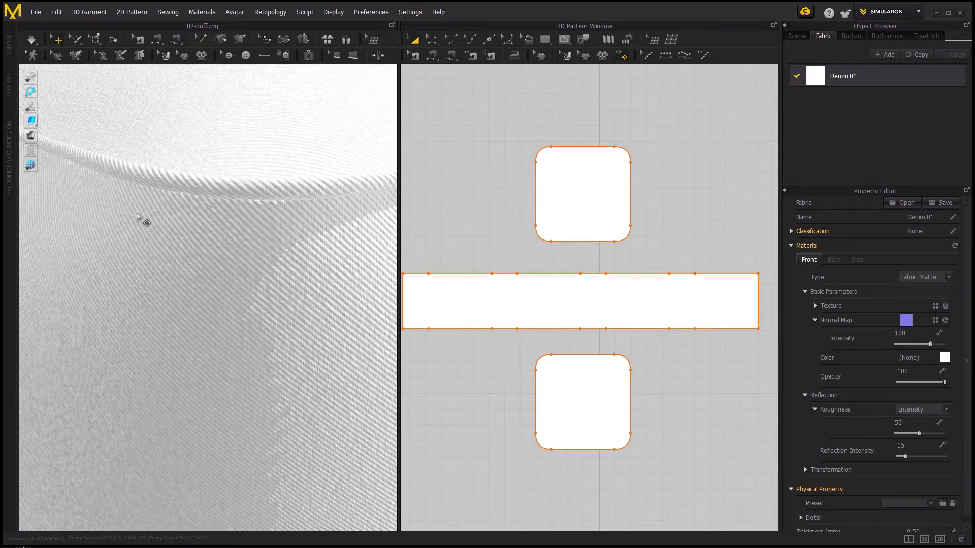
mouse_move(141, 217)
right_down()
mouse_move(298, 263)
mouse_move(174, 243)
right_up()
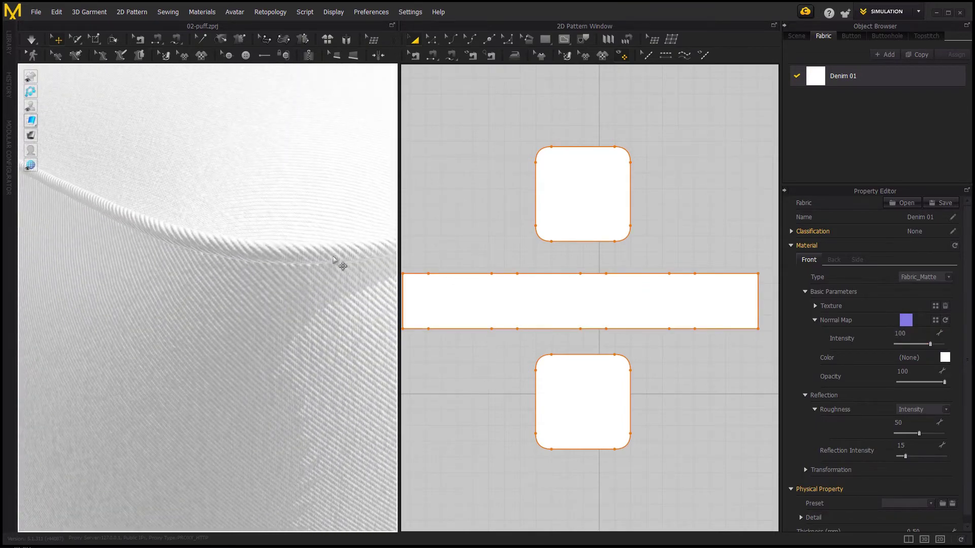
Reapply the denim albedo texture to Denim 01 and duplicate it as Denim 01 Copy 1
click(937, 307)
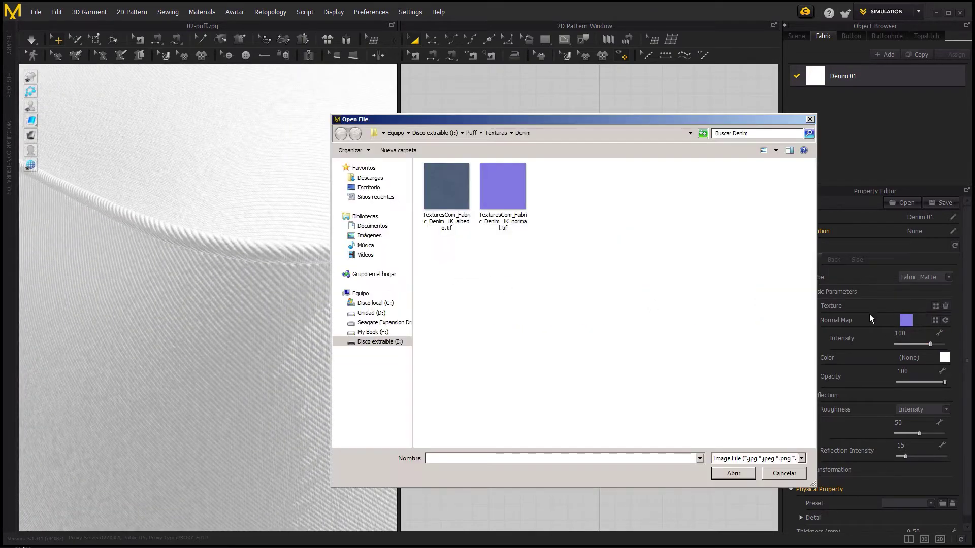
click(434, 188)
click(718, 472)
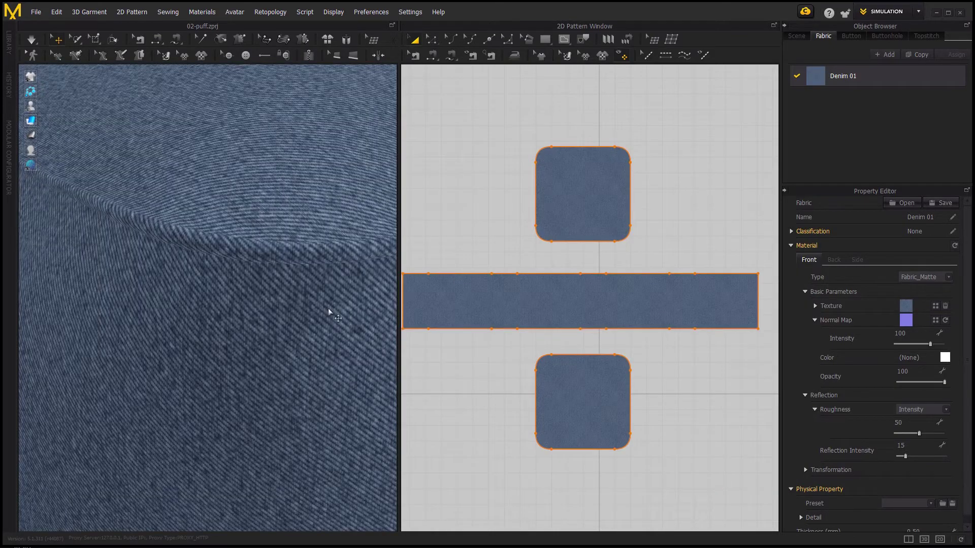
scroll(270, 333, down, 3)
scroll(269, 337, down, 4)
scroll(269, 338, down, 5)
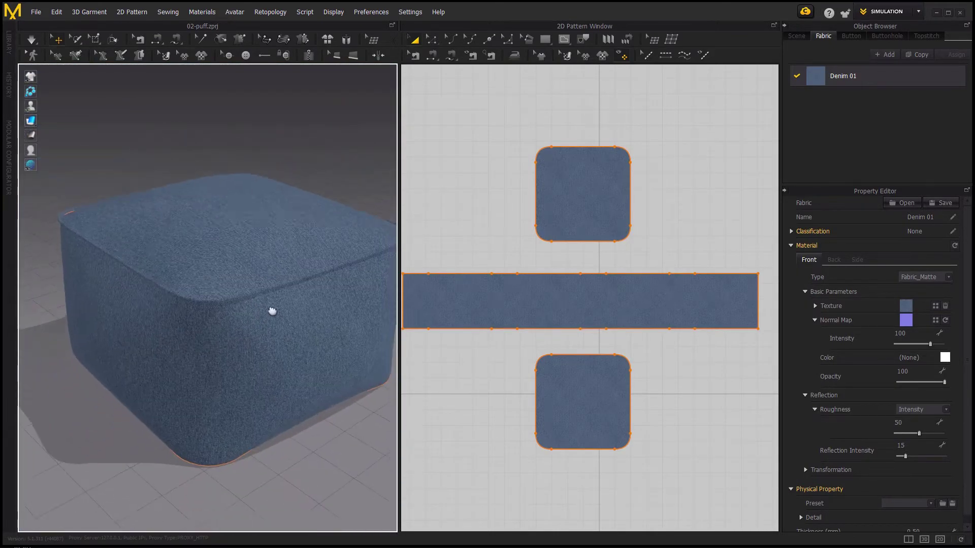
right_drag(271, 311, 264, 300)
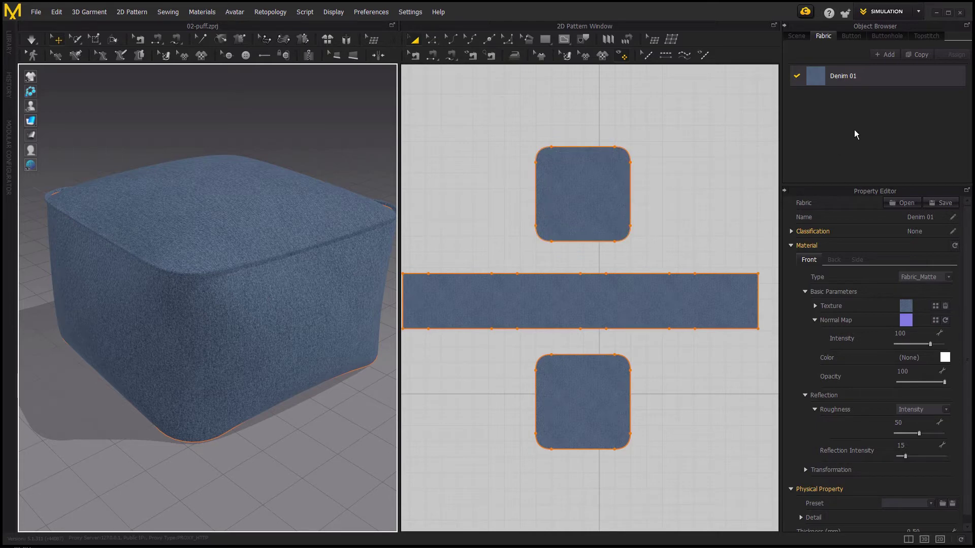
double_click(870, 80)
click(918, 55)
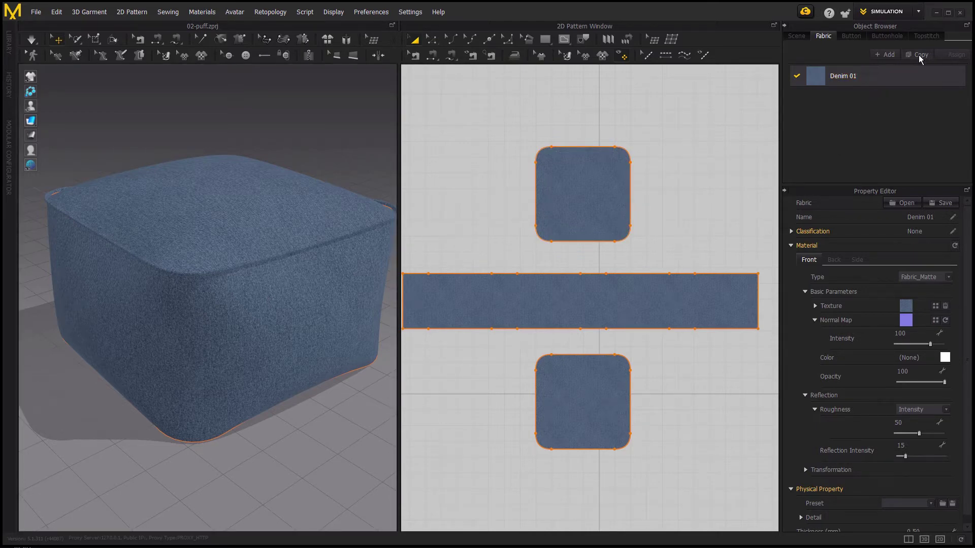
Rename the copied fabric to Denim 02
double_click(860, 104)
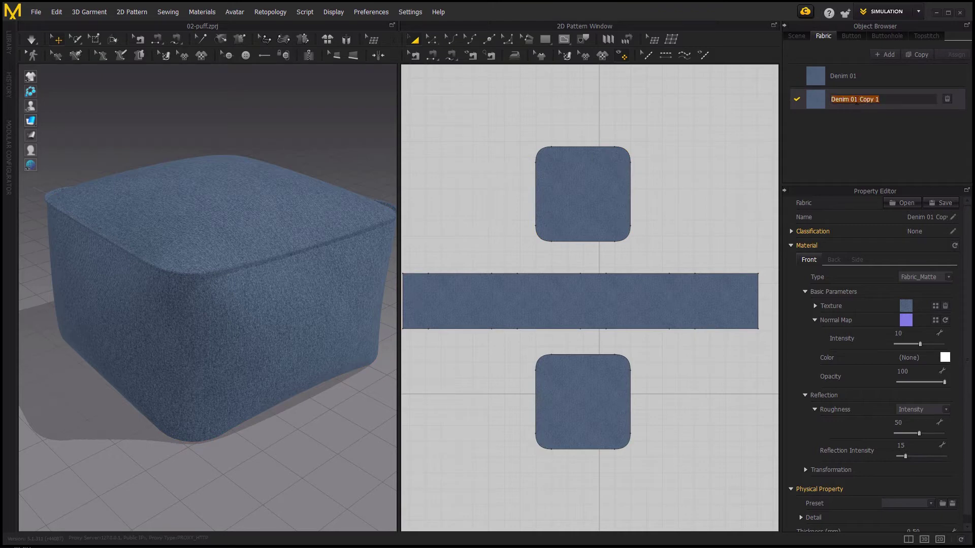
drag(854, 100, 895, 100)
text(2)
key(Return)
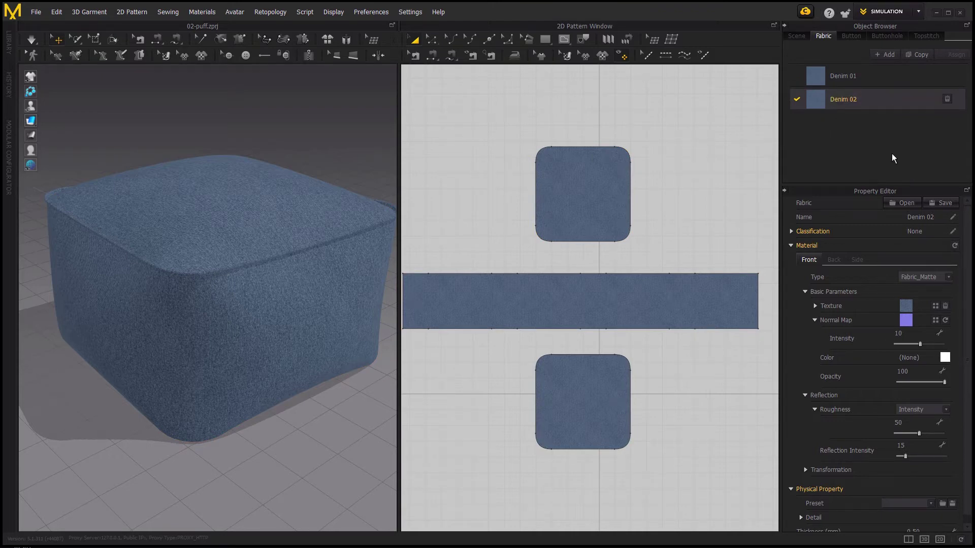
Tint Denim 02 grey (616161) and duplicate it
click(945, 359)
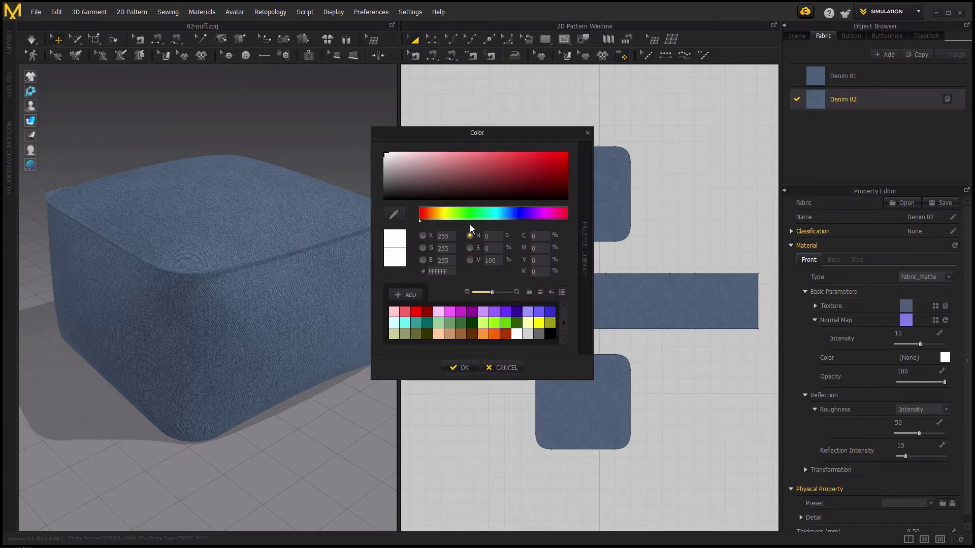
drag(394, 188, 380, 184)
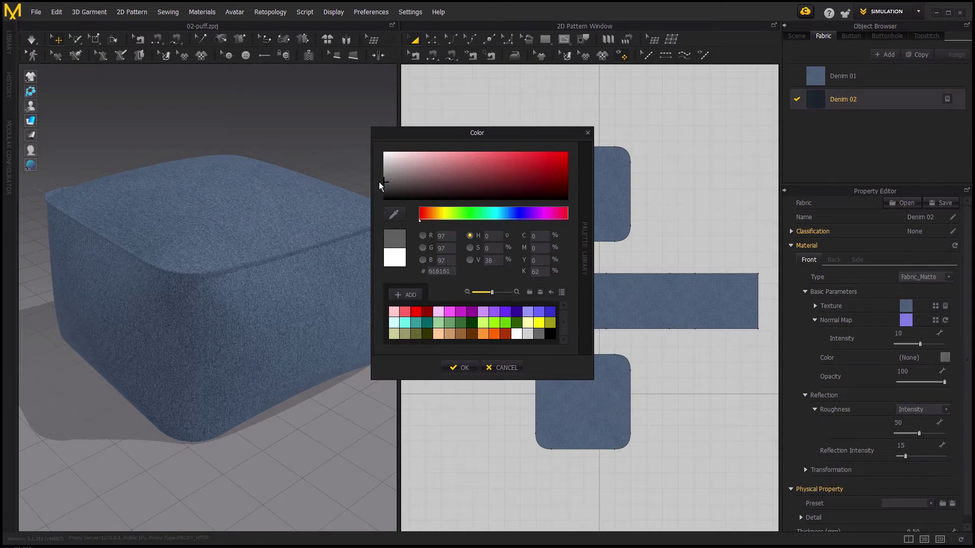
click(464, 371)
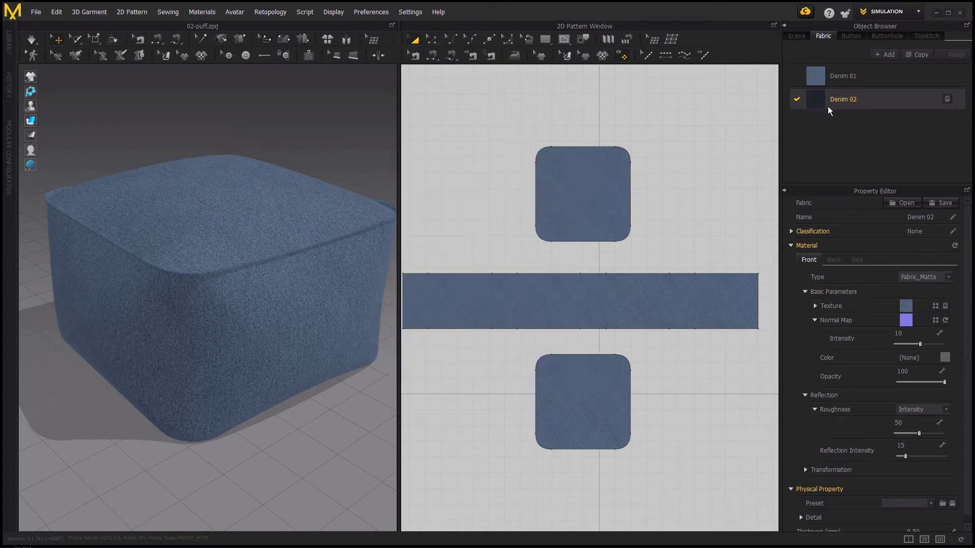
click(919, 56)
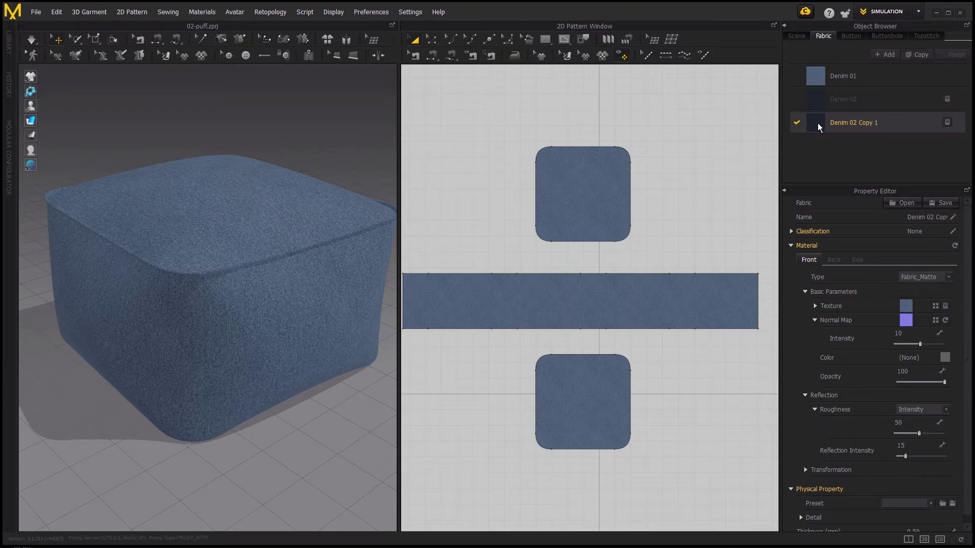
Rename the copy Denim 03, remove its texture, and colour it light grey
double_click(856, 124)
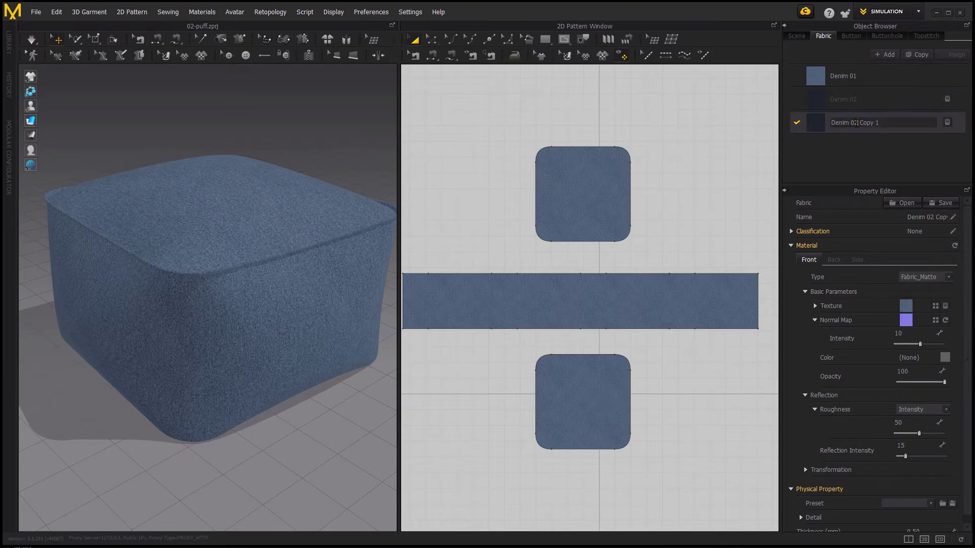
drag(855, 124, 885, 123)
text(3)
key(Return)
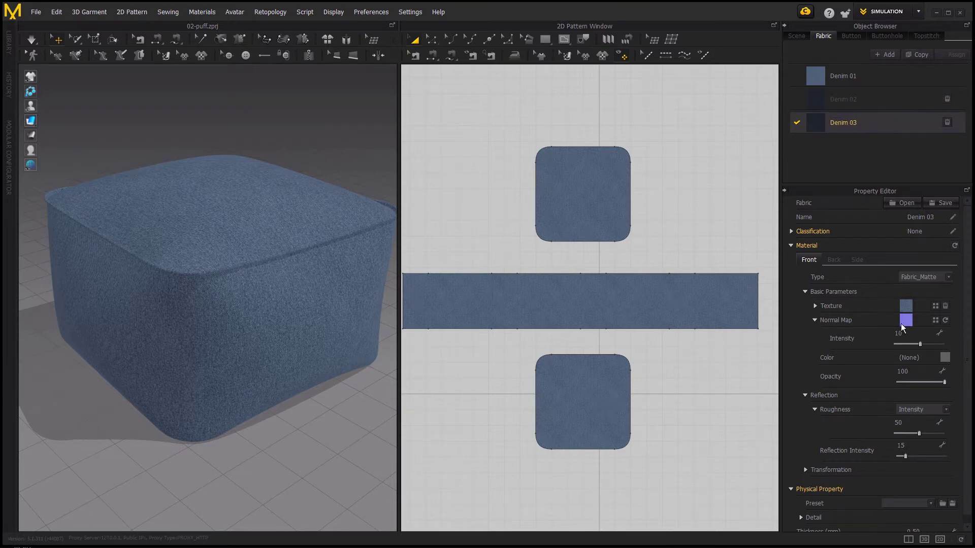
click(945, 306)
click(945, 358)
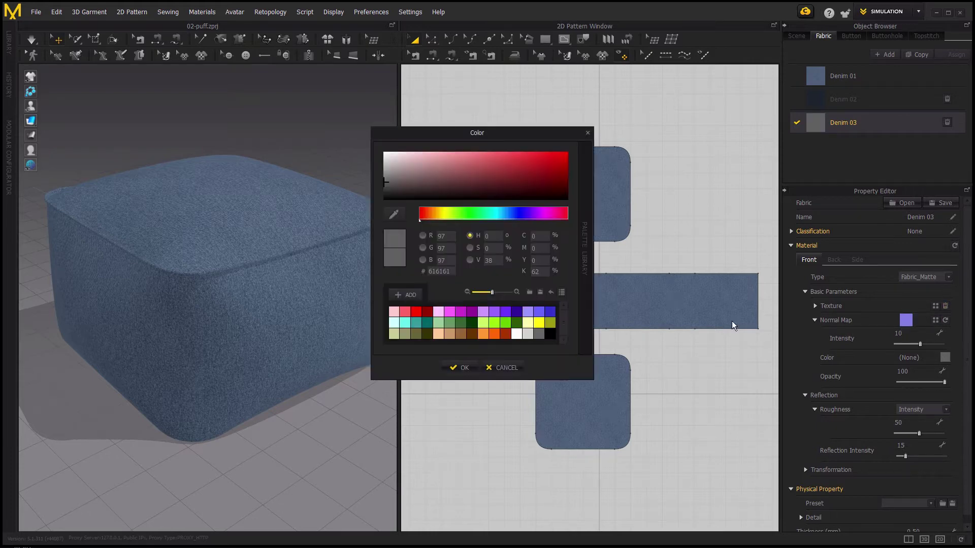
click(526, 336)
click(462, 369)
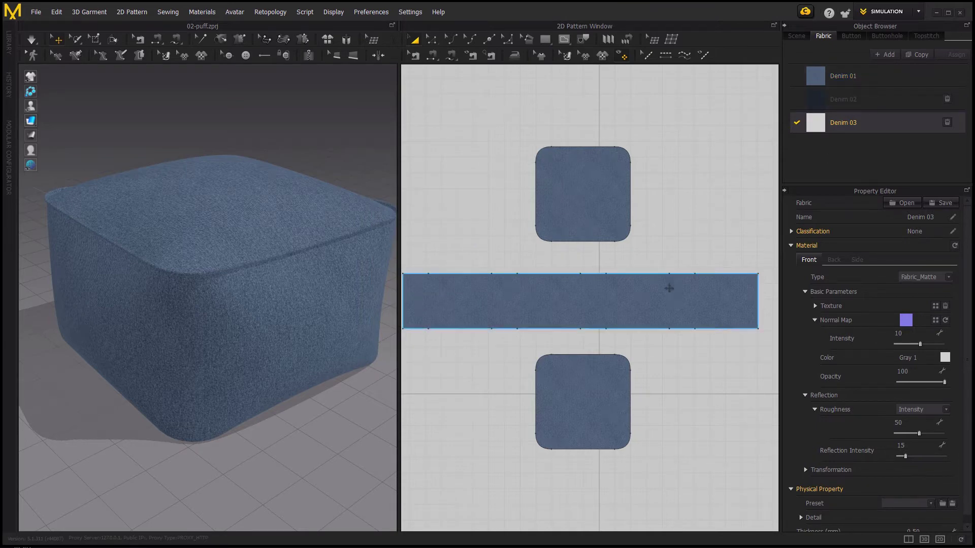
Assign Denim 02 to the long side panel and Denim 03 to the top piping
click(668, 285)
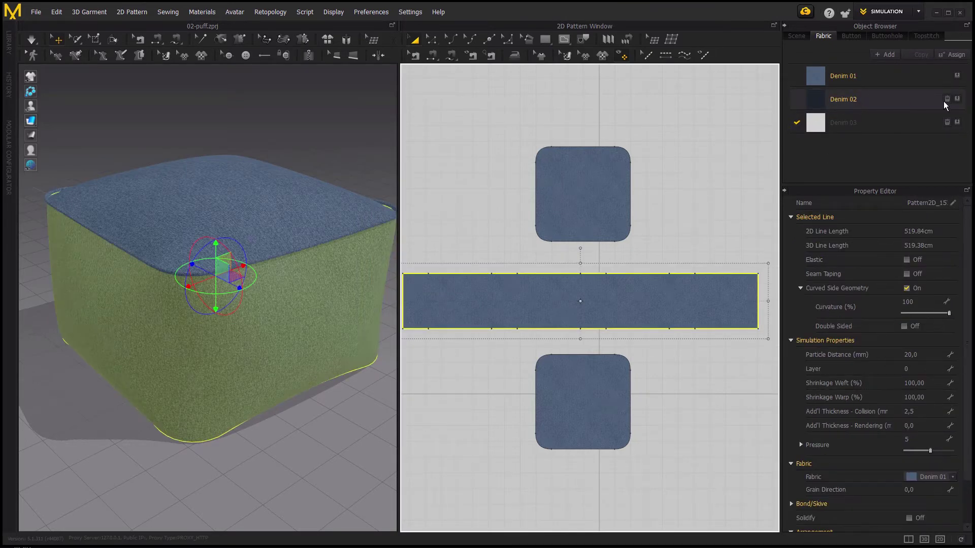
click(958, 100)
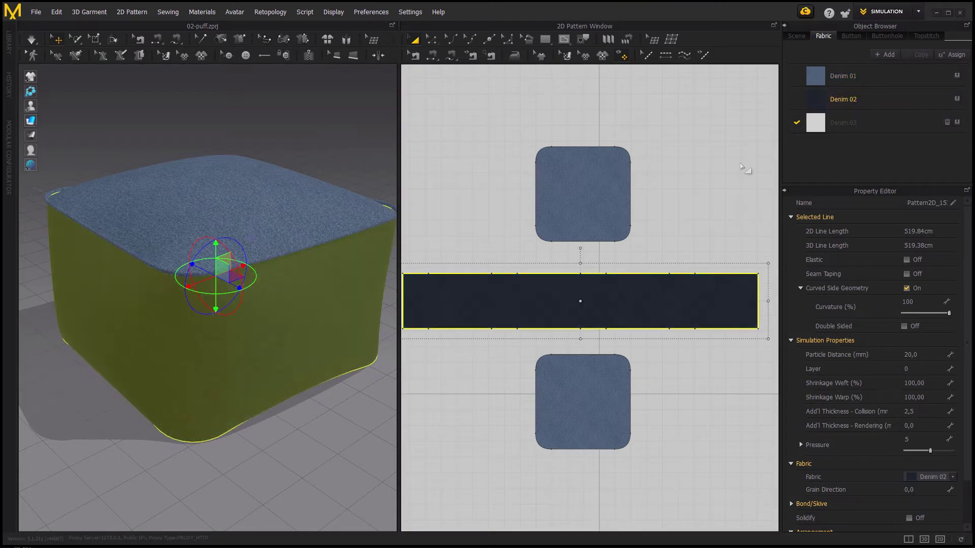
click(335, 84)
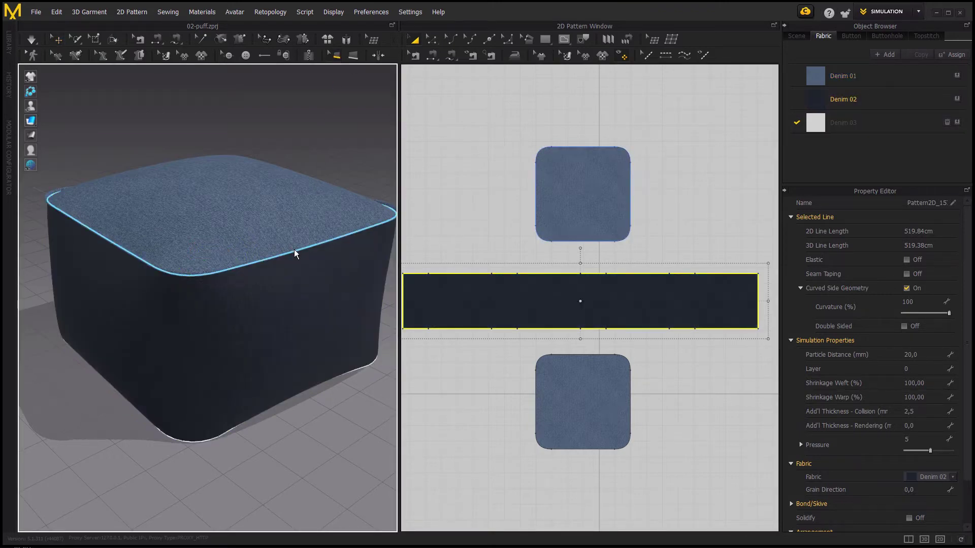
click(295, 250)
click(904, 128)
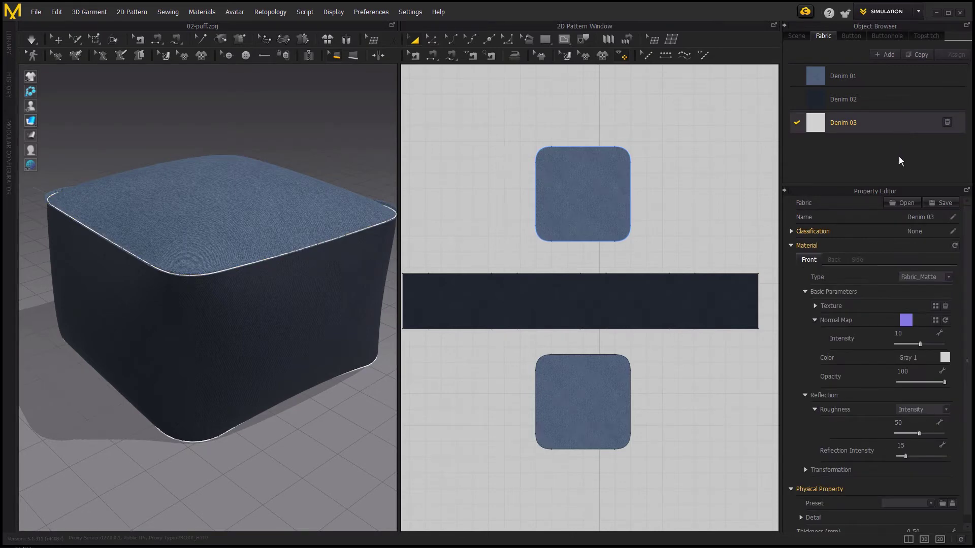
click(282, 246)
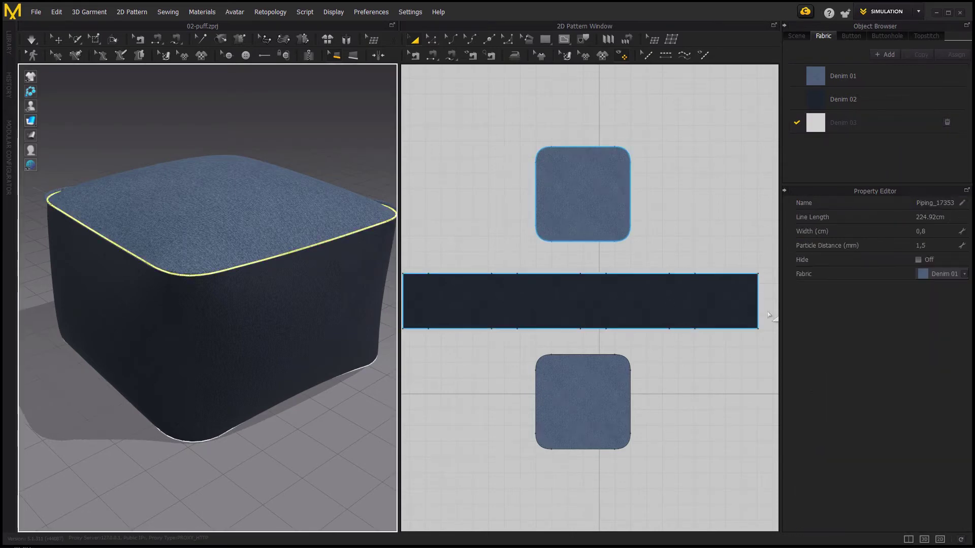
click(963, 275)
click(943, 298)
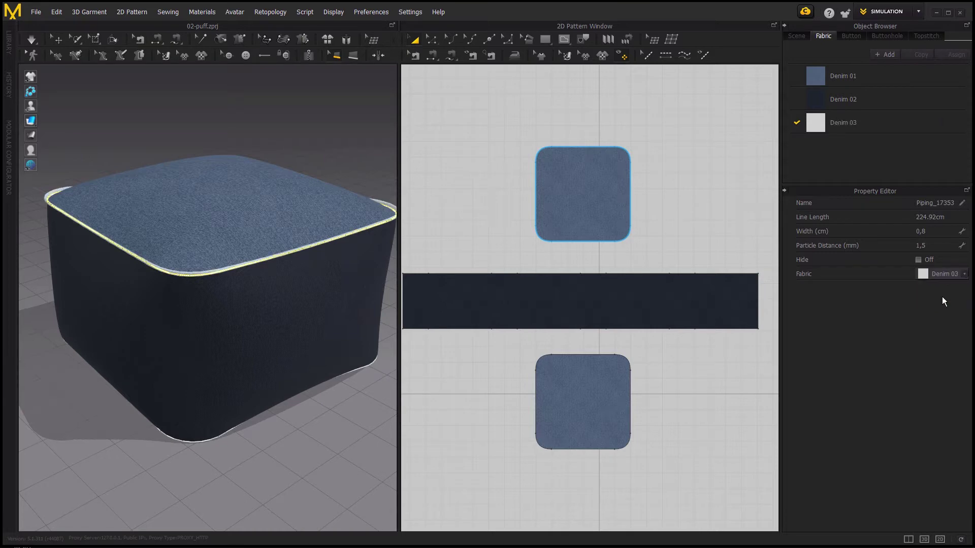
click(57, 39)
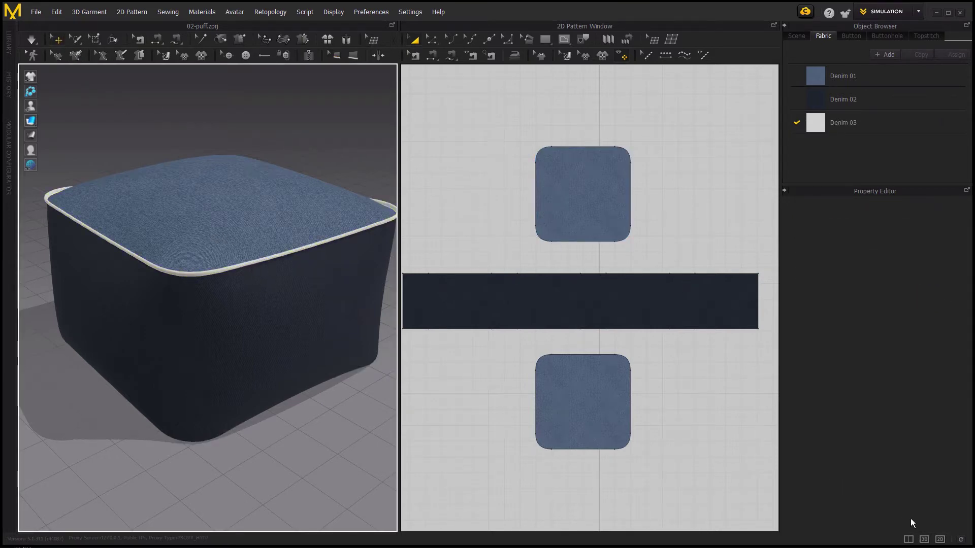
Show only the 3D view and orbit the pouf to inspect its top and front
click(924, 539)
scroll(413, 300, up, 3)
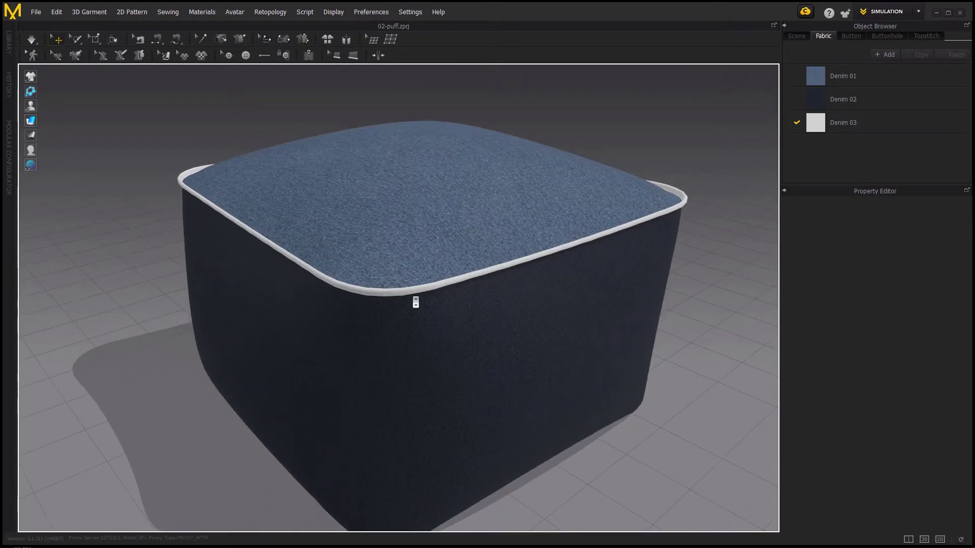
scroll(416, 307, up, 3)
mouse_move(417, 307)
right_down()
mouse_move(400, 300)
mouse_move(492, 326)
mouse_move(507, 257)
mouse_move(533, 247)
mouse_move(520, 207)
mouse_move(442, 303)
mouse_move(492, 285)
right_up()
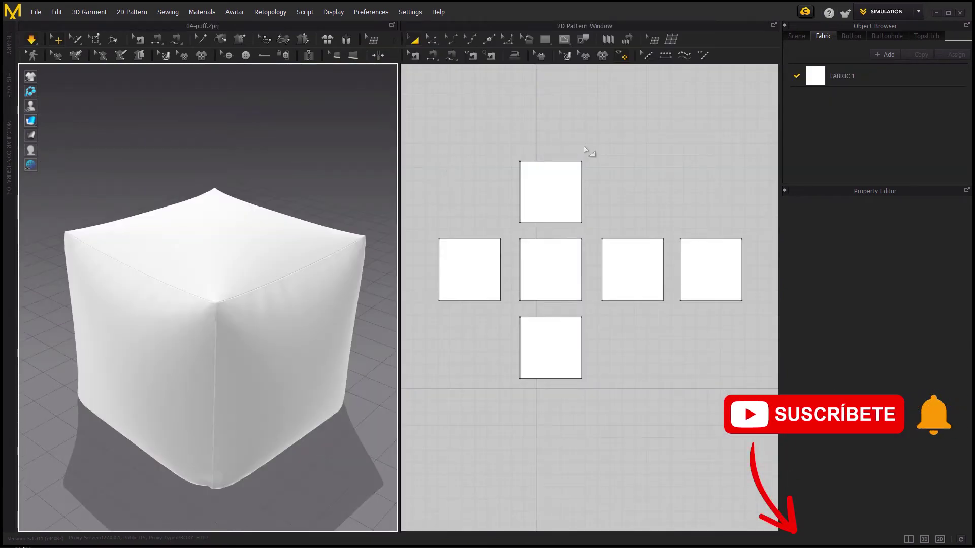
Load FabricLeatherBuffaloRustic001_NRM_6K.jpg from the Piel folder as FABRIC 1's normal map
click(873, 78)
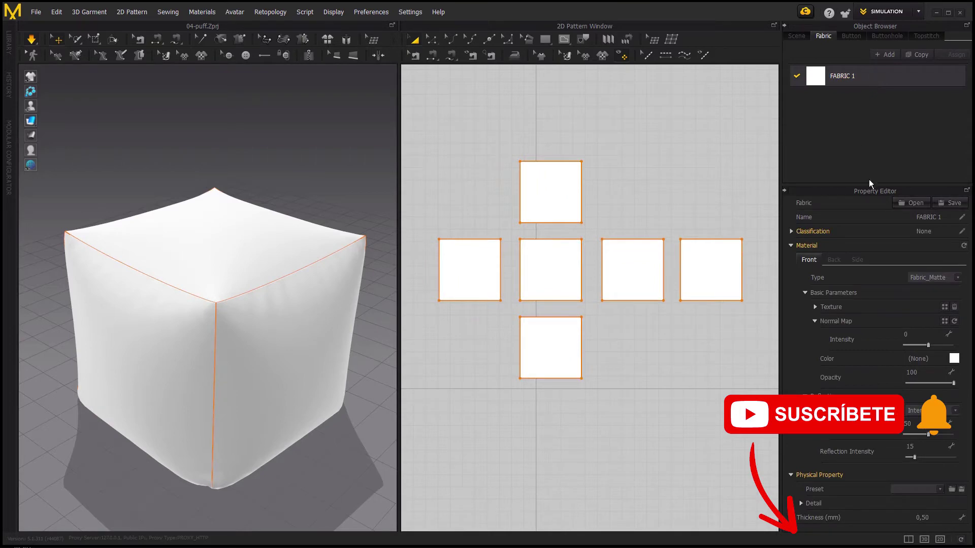
click(945, 322)
click(343, 342)
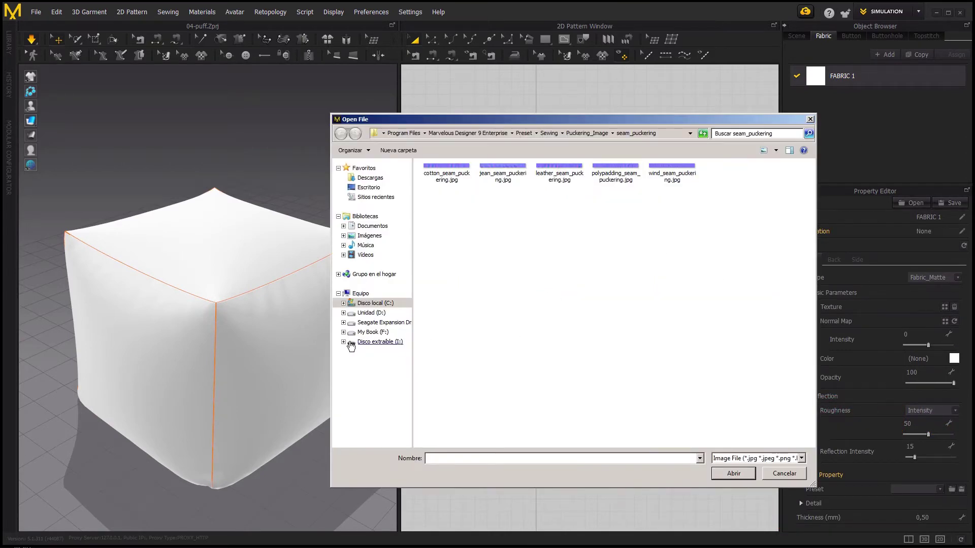
click(349, 351)
click(381, 362)
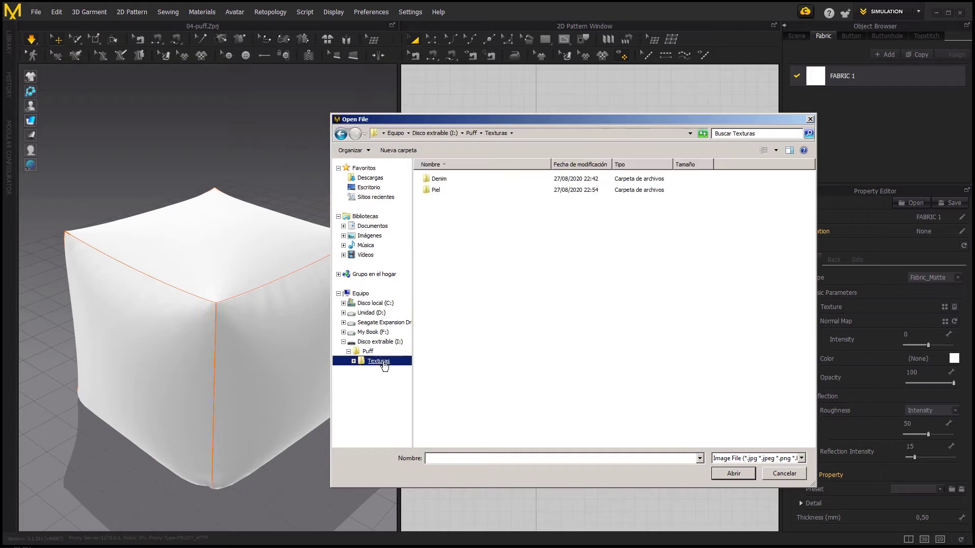
double_click(436, 190)
click(453, 192)
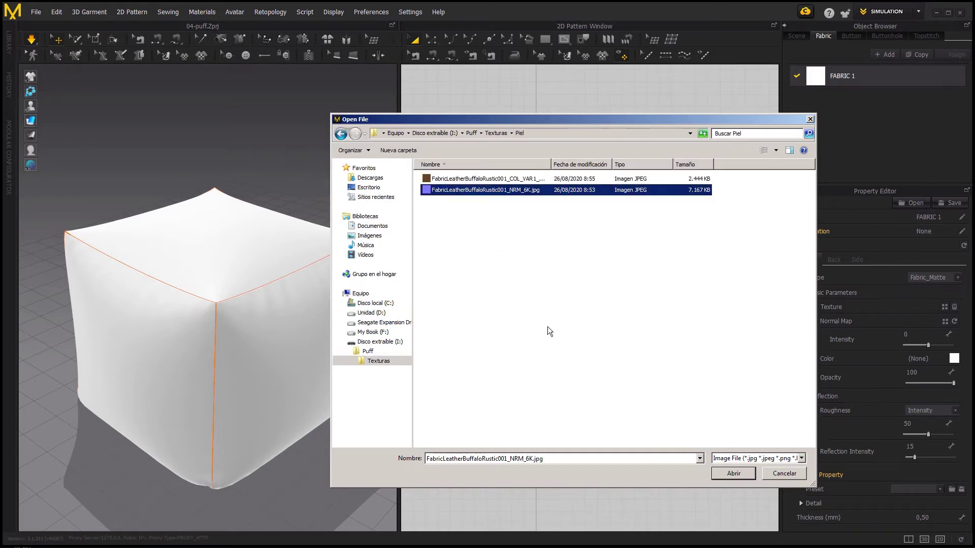
click(729, 473)
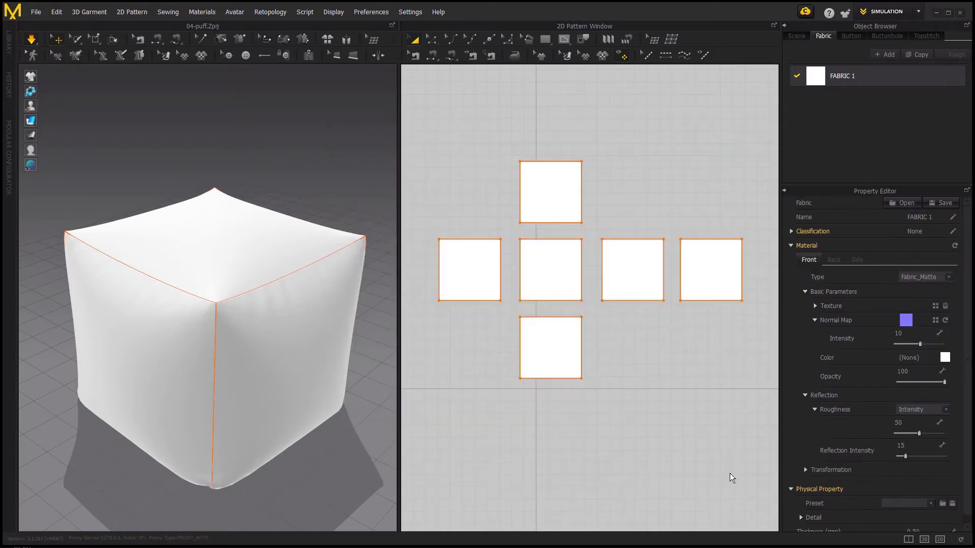
scroll(224, 316, up, 2)
scroll(222, 300, up, 3)
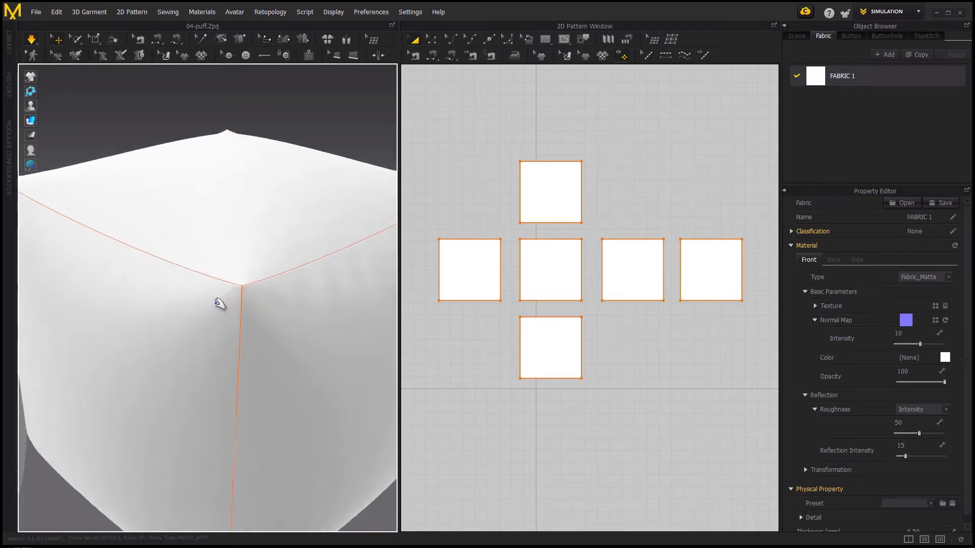
scroll(225, 319, up, 4)
scroll(225, 318, up, 1)
mouse_move(226, 318)
right_down()
mouse_move(239, 305)
mouse_move(220, 298)
mouse_move(286, 297)
mouse_move(279, 292)
right_up()
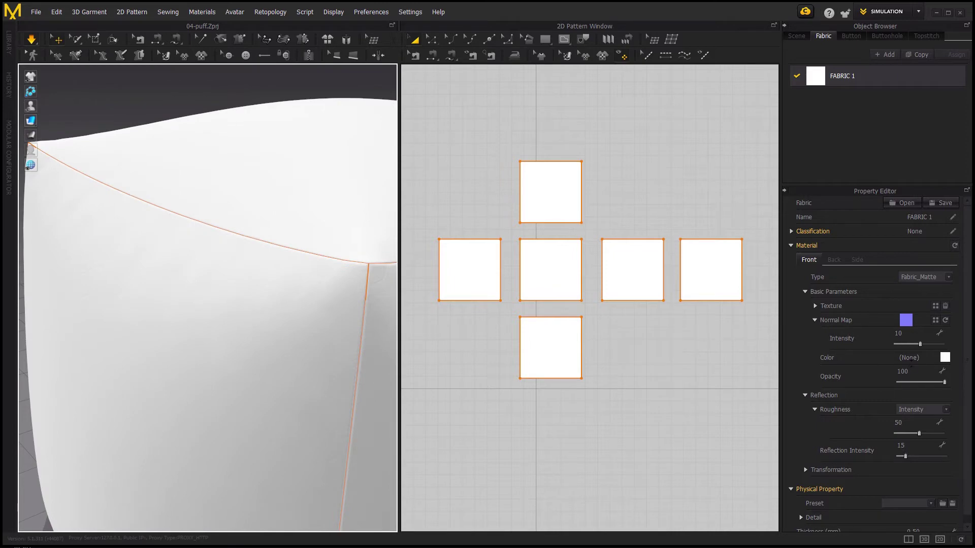
Try normal map intensities 50 and 200, then settle FABRIC 1's intensity at 100
click(912, 336)
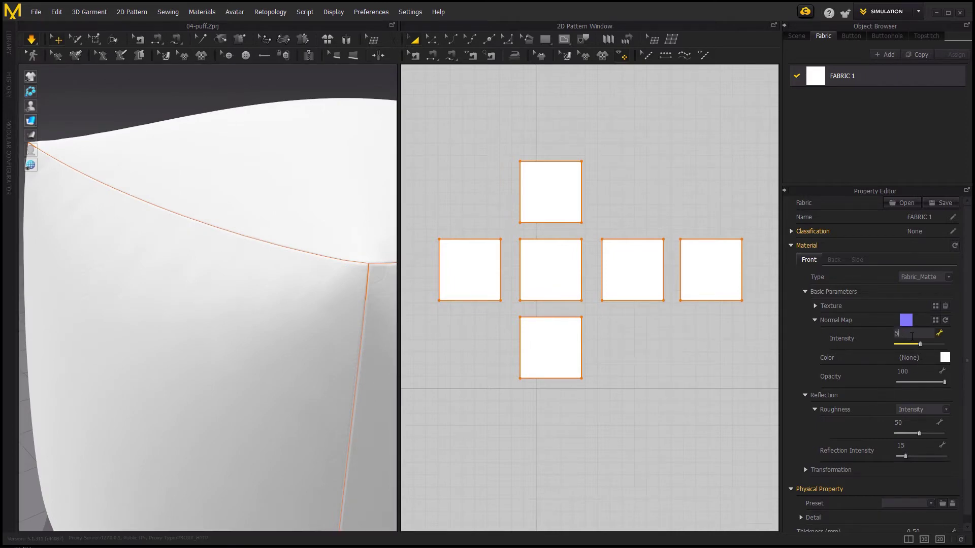
text(0)
key(Return)
mouse_move(122, 254)
right_down()
mouse_move(219, 276)
mouse_move(211, 300)
right_up()
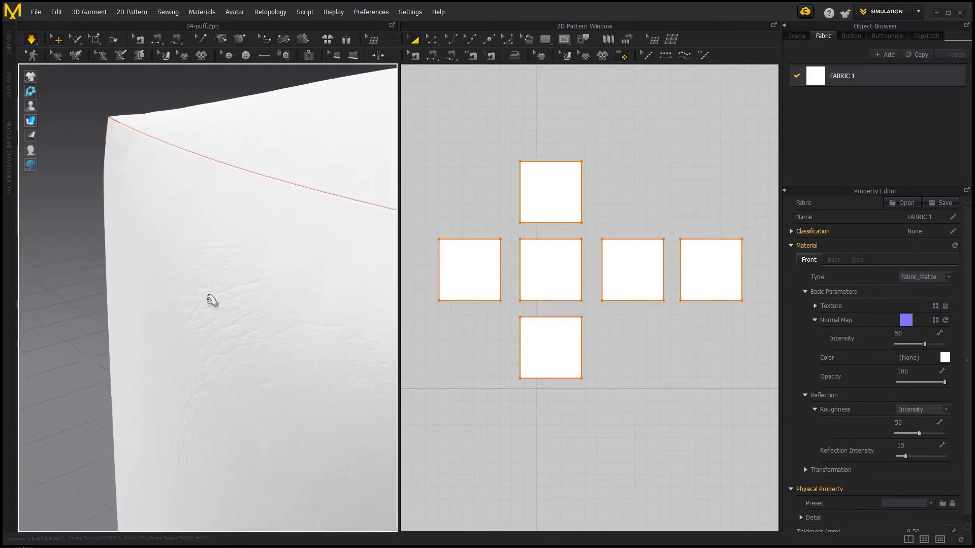
scroll(211, 301, up, 3)
scroll(218, 322, up, 3)
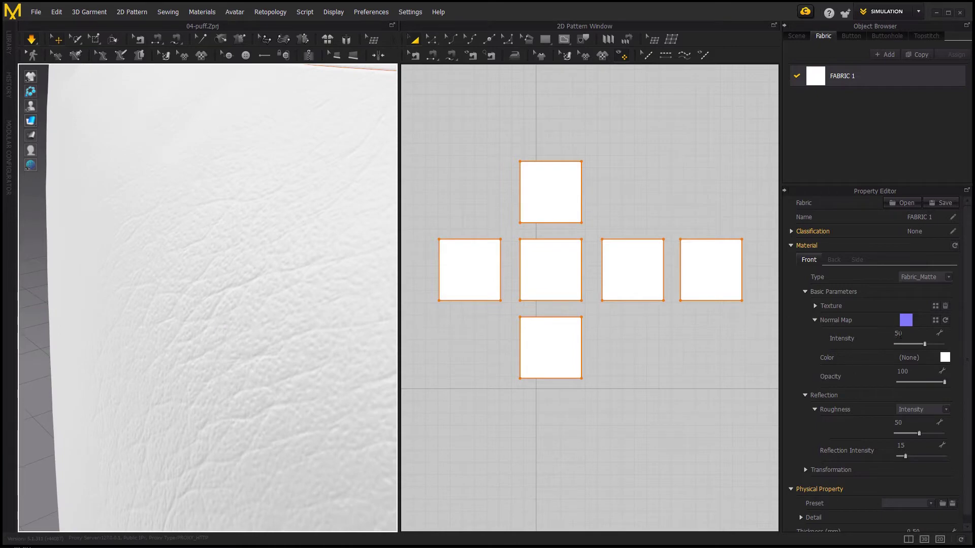
text(200)
key(Return)
scroll(179, 246, down, 2)
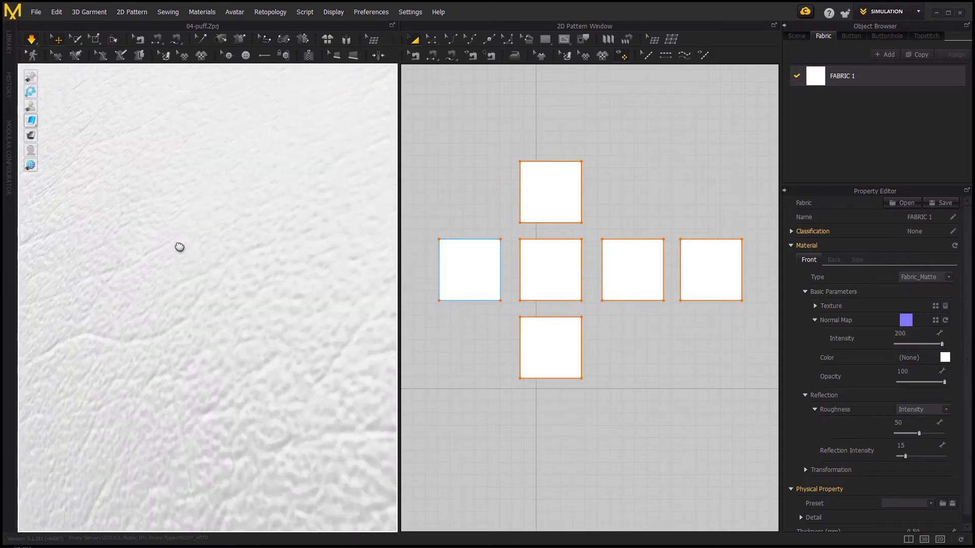
scroll(179, 246, down, 3)
scroll(261, 329, down, 3)
scroll(233, 264, down, 3)
scroll(230, 263, down, 2)
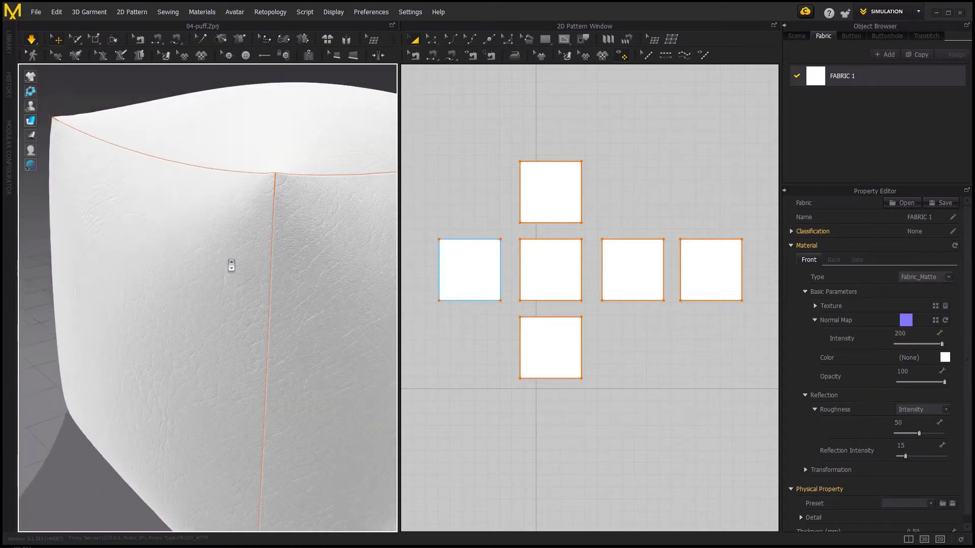
scroll(192, 308, up, 3)
mouse_move(192, 309)
right_down()
mouse_move(209, 274)
mouse_move(185, 261)
mouse_move(248, 247)
right_up()
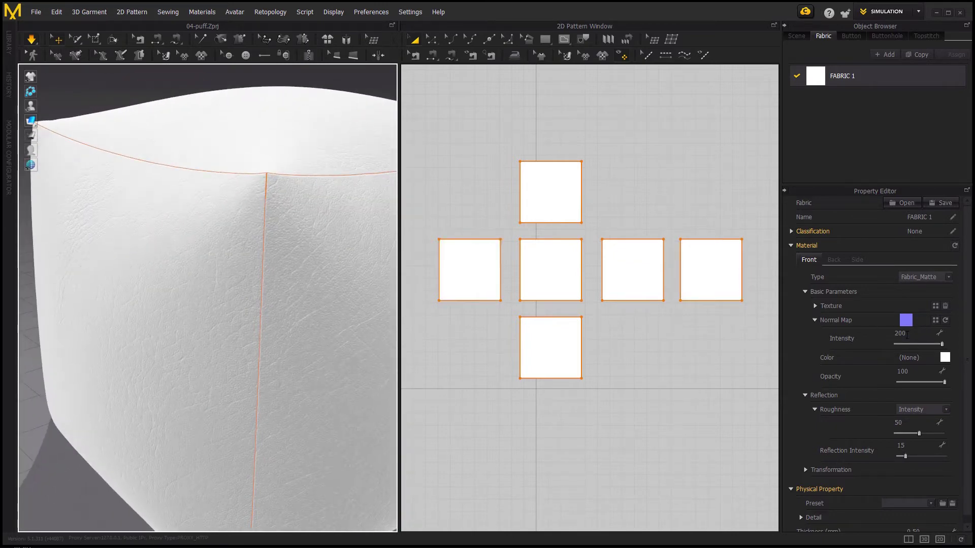
double_click(907, 335)
text(100)
key(Return)
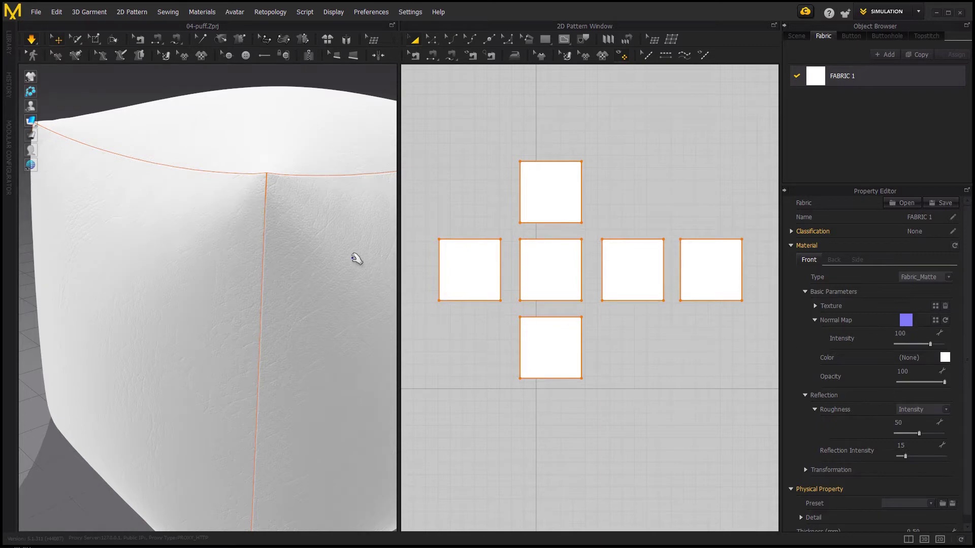
mouse_move(355, 257)
right_down()
mouse_move(289, 266)
mouse_move(321, 266)
right_up()
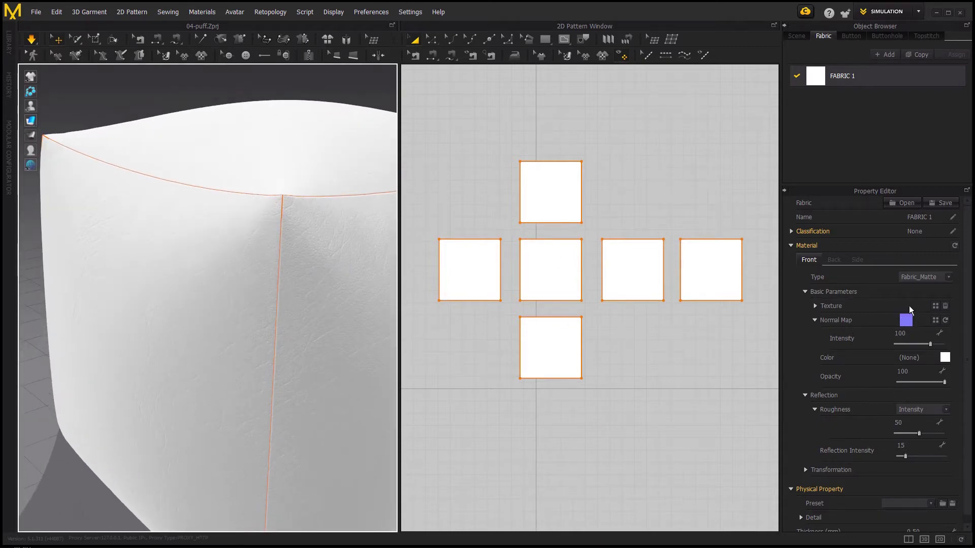
Load FabricLeatherBuffaloRustic001_COL_VAR1_6K.jpg as FABRIC 1's colour texture
click(936, 306)
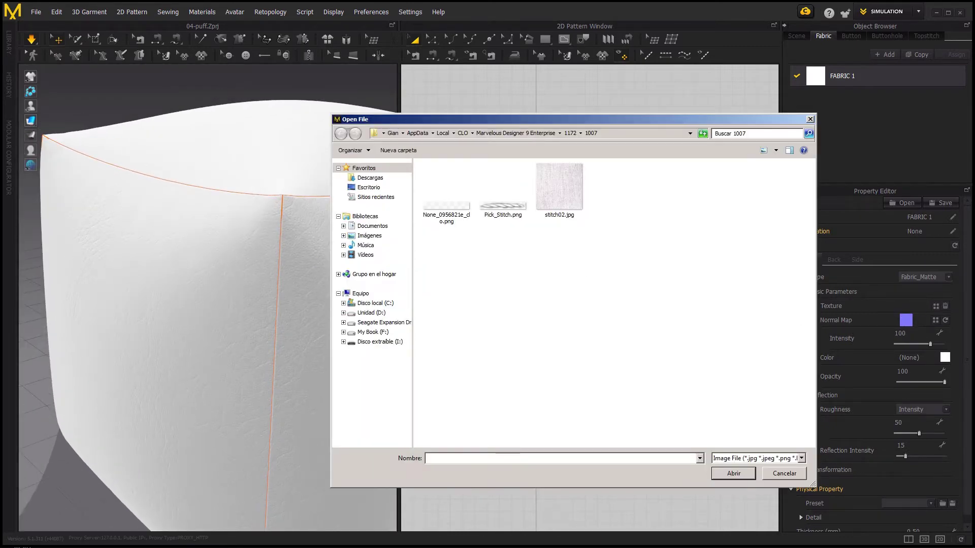
click(343, 342)
click(349, 351)
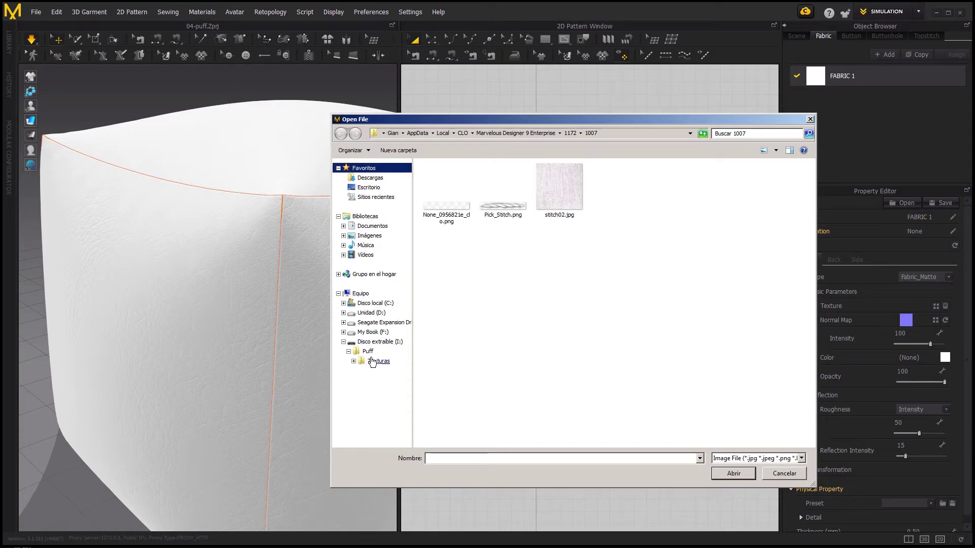
click(378, 361)
double_click(442, 190)
click(442, 184)
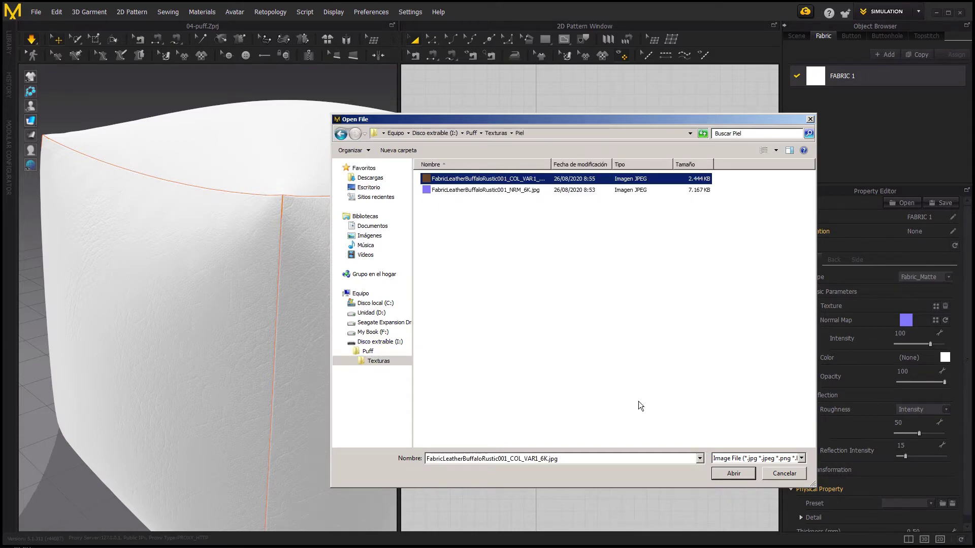
click(733, 473)
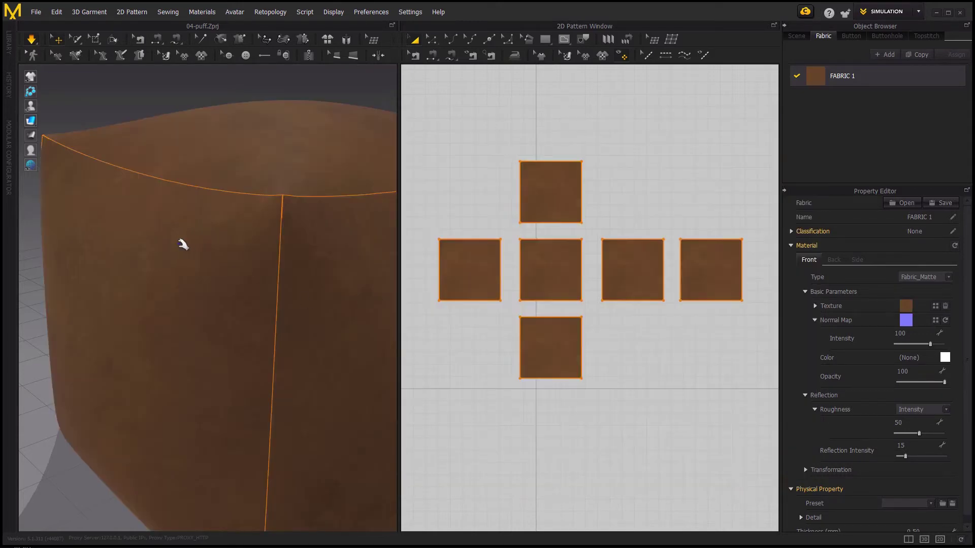
right_drag(180, 244, 241, 246)
scroll(242, 247, down, 3)
middle_drag(255, 285, 246, 265)
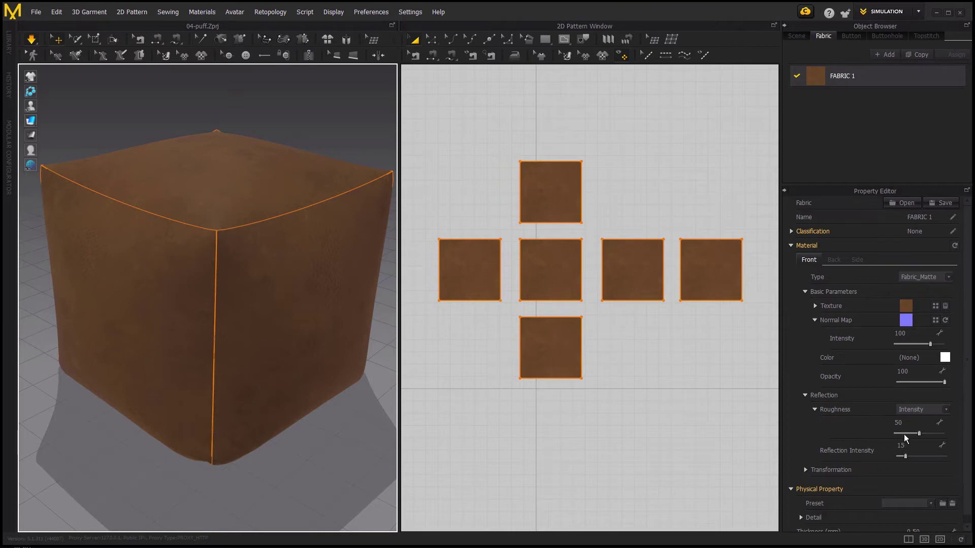
Set FABRIC 1's roughness to 23 and reflection intensity to 44 for a glossier leather
drag(919, 433, 908, 434)
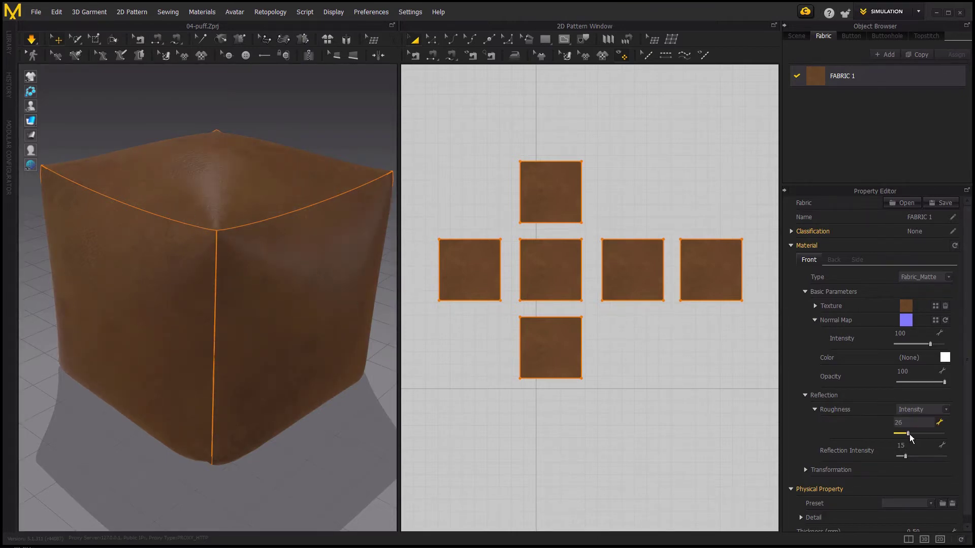
mouse_move(910, 434)
mouse_down()
mouse_move(900, 434)
mouse_move(914, 456)
mouse_up()
mouse_move(931, 455)
mouse_down()
mouse_move(906, 455)
mouse_move(918, 456)
mouse_move(897, 435)
mouse_move(906, 434)
mouse_up()
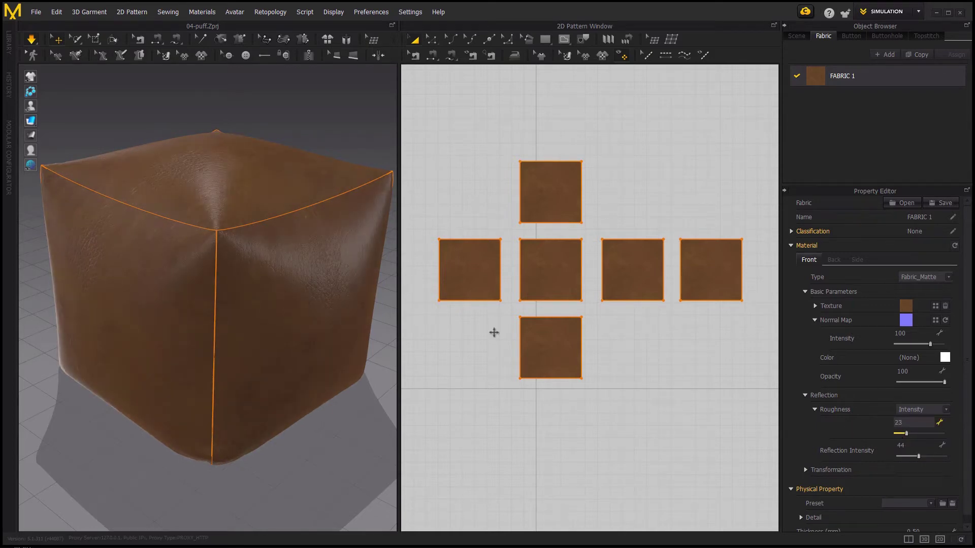
mouse_move(311, 274)
right_down()
mouse_move(202, 298)
mouse_move(291, 294)
mouse_move(237, 284)
right_up()
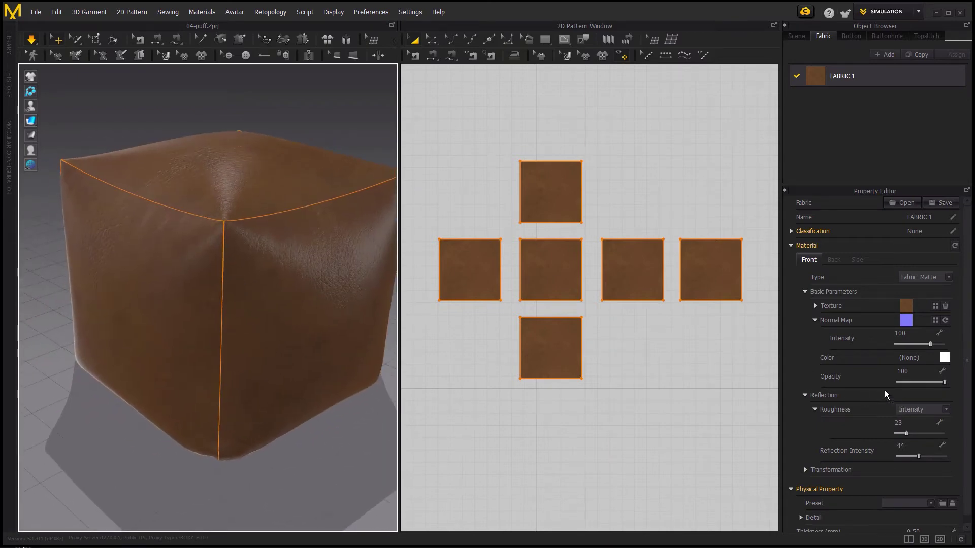
Enable texture desaturation with shadow intensity 35 and shadow brightness 19
click(815, 306)
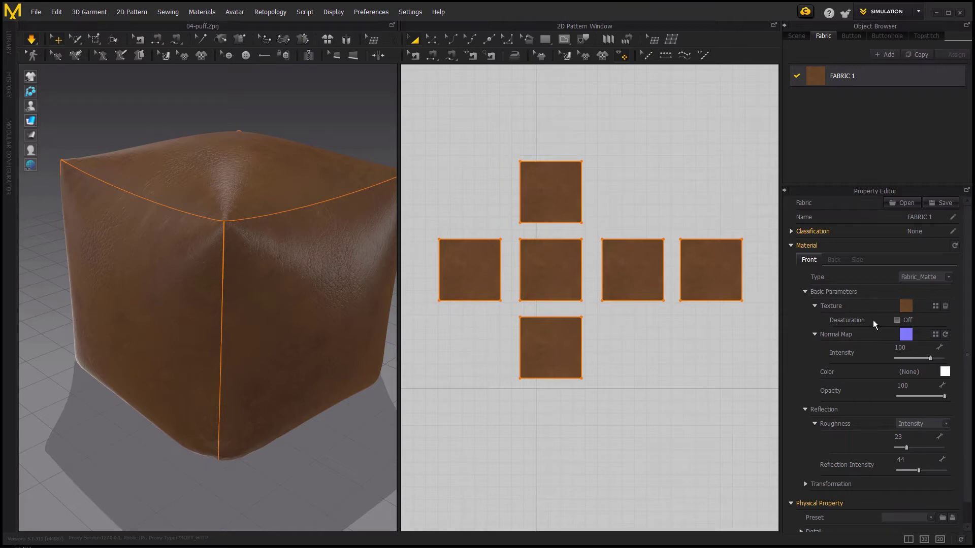
click(896, 320)
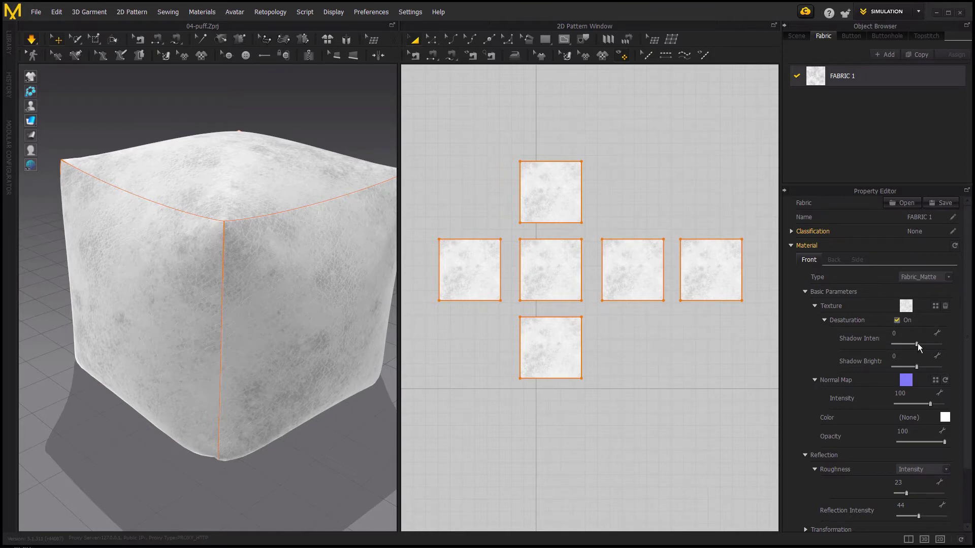
click(934, 344)
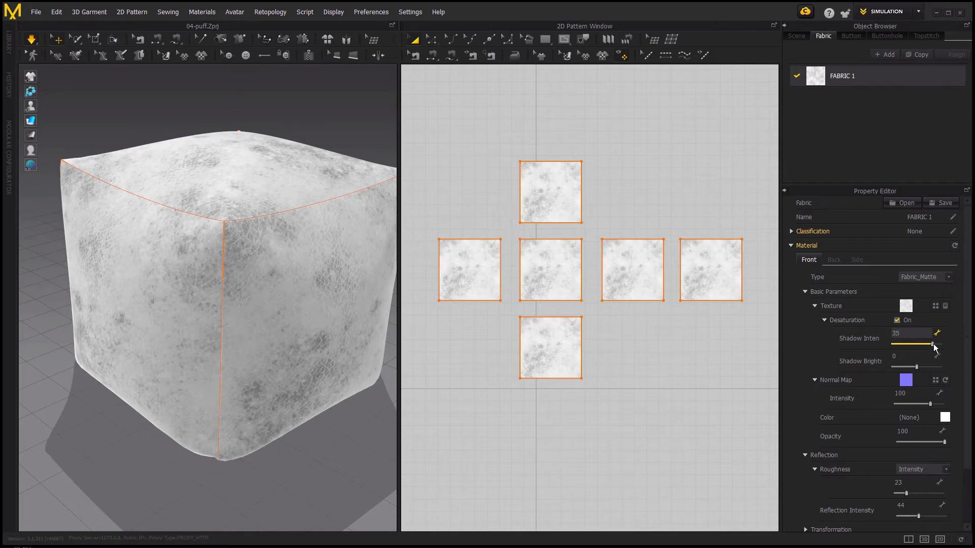
click(916, 367)
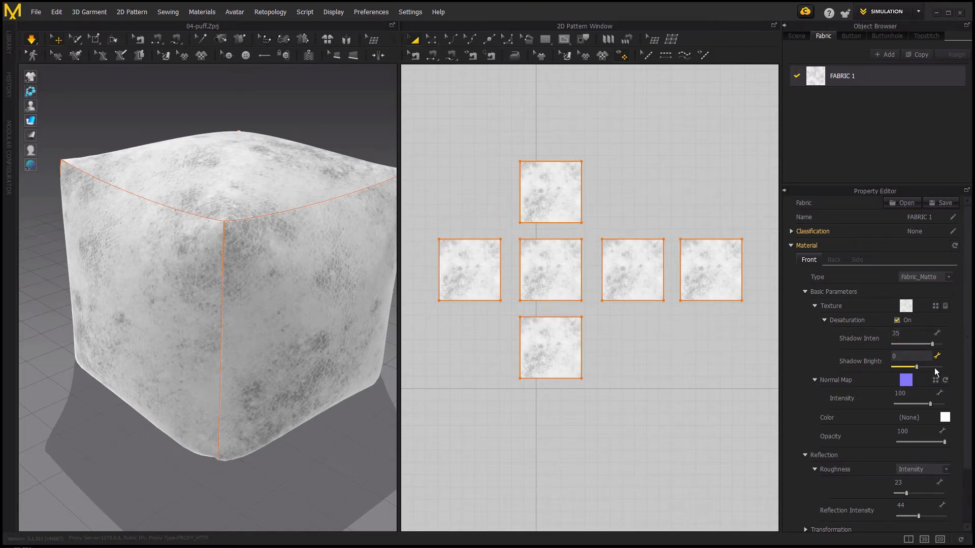
click(935, 367)
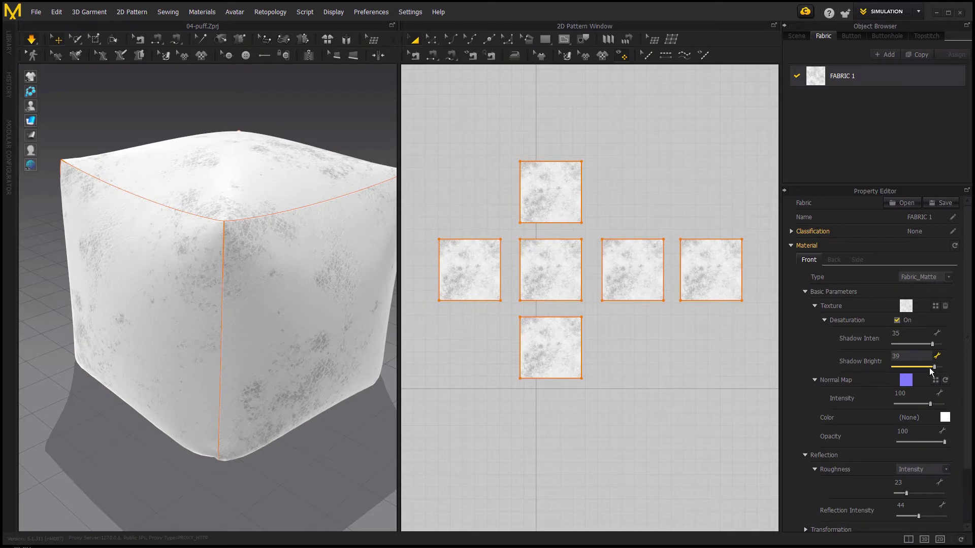
click(925, 367)
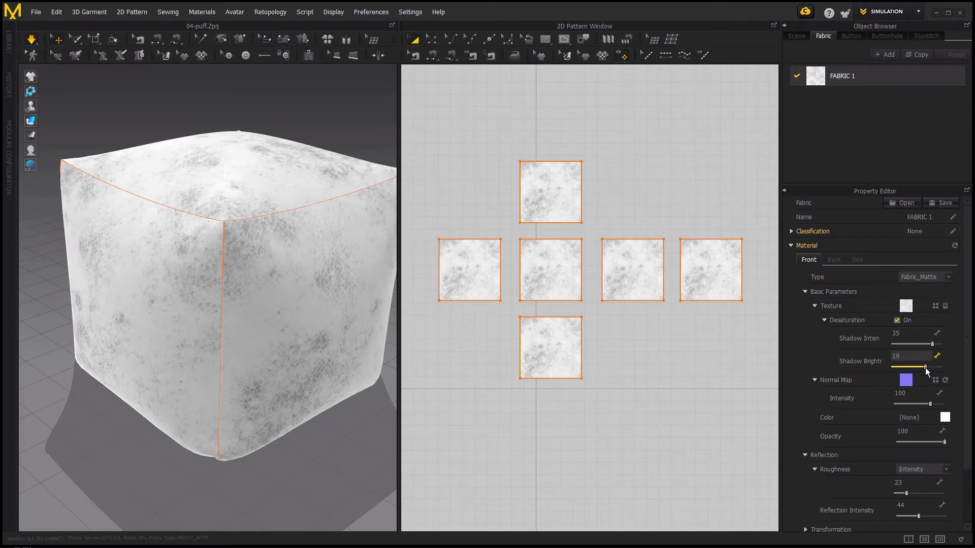
Try red and brown shades, then tint FABRIC 1 dark brown 3C1F02
click(945, 418)
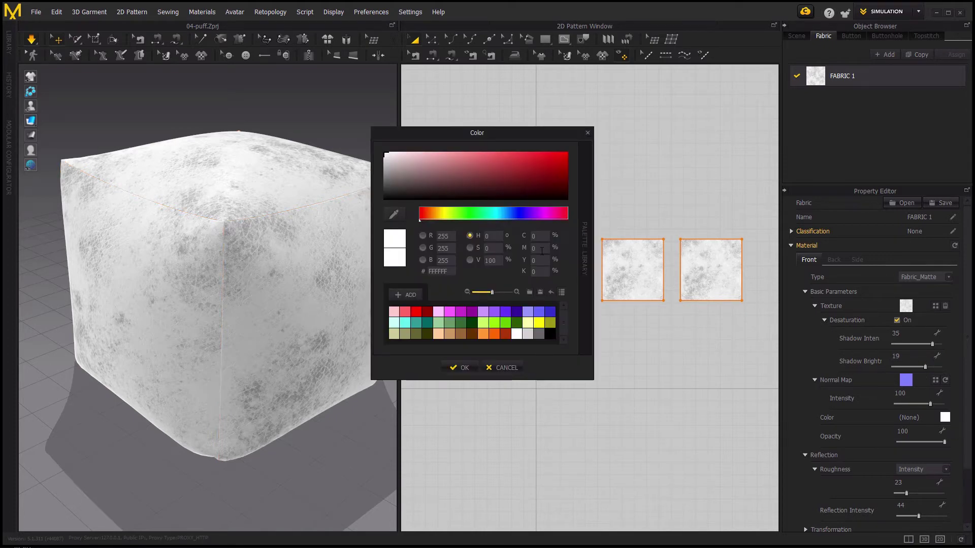
click(507, 193)
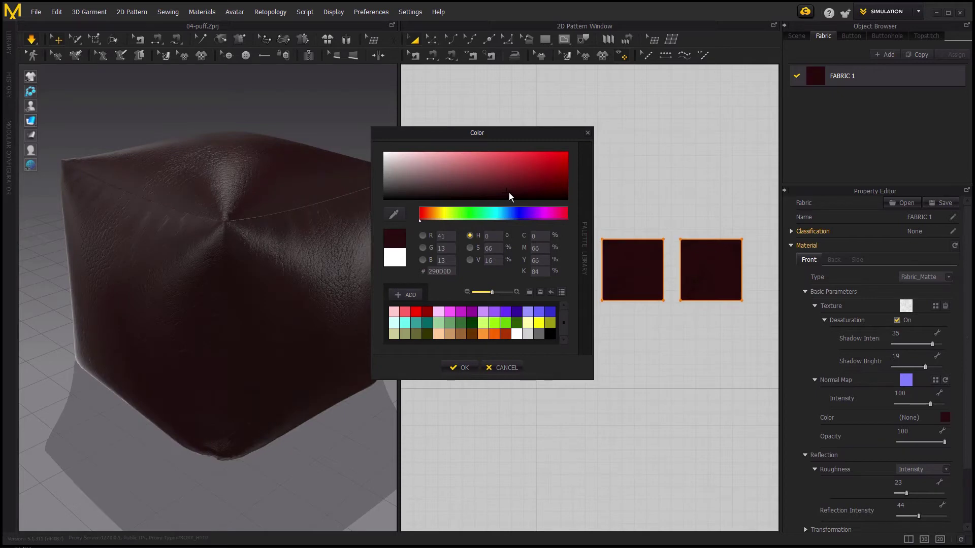
click(471, 334)
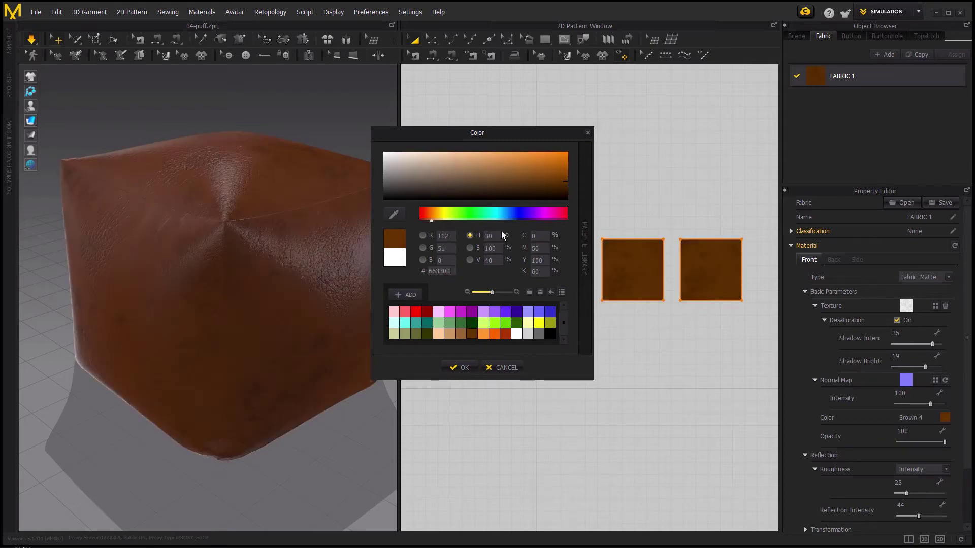
click(562, 188)
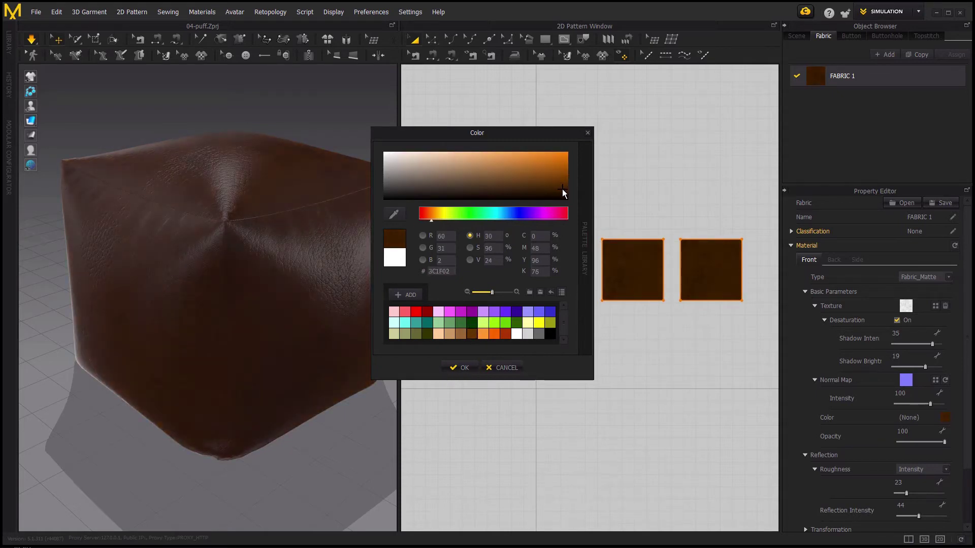
click(460, 368)
mouse_move(315, 305)
right_down()
mouse_move(330, 324)
mouse_move(265, 305)
mouse_move(190, 300)
mouse_move(211, 266)
mouse_move(307, 289)
mouse_move(315, 322)
mouse_move(246, 296)
mouse_move(218, 245)
right_up()
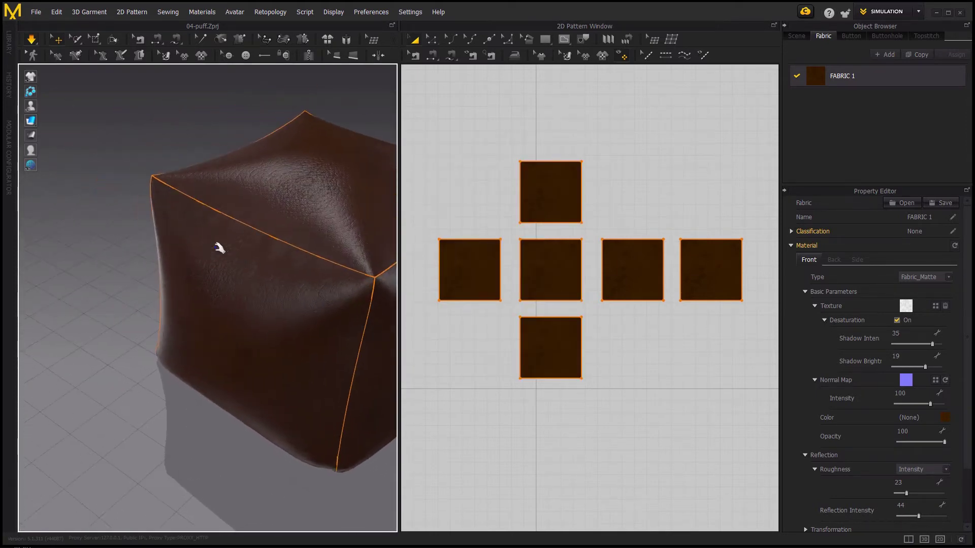
Inspect a cube corner up close and slide FABRIC 1's roughness from 23 to 31
scroll(241, 248, up, 5)
scroll(241, 248, up, 2)
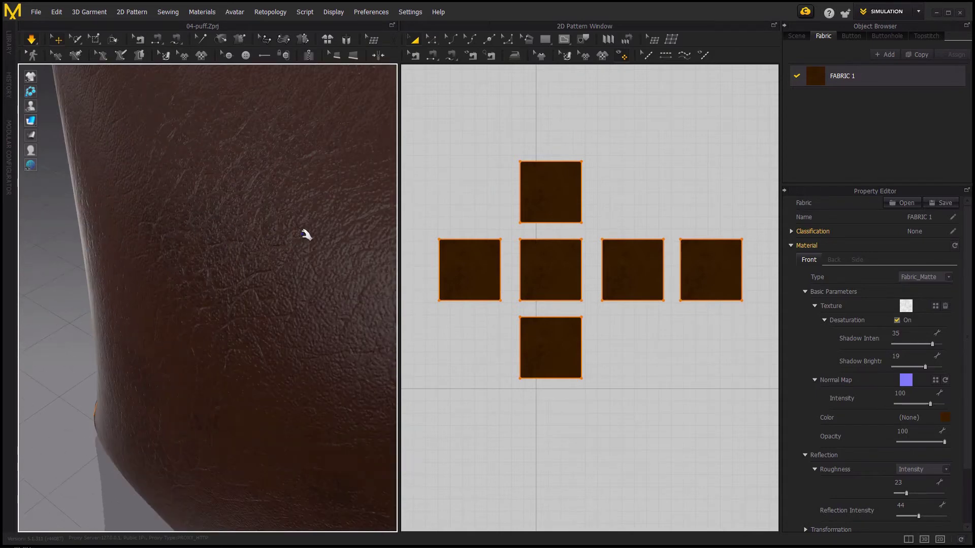
scroll(181, 249, up, 3)
scroll(182, 252, down, 3)
scroll(189, 246, down, 3)
right_drag(189, 246, 276, 250)
scroll(275, 249, down, 3)
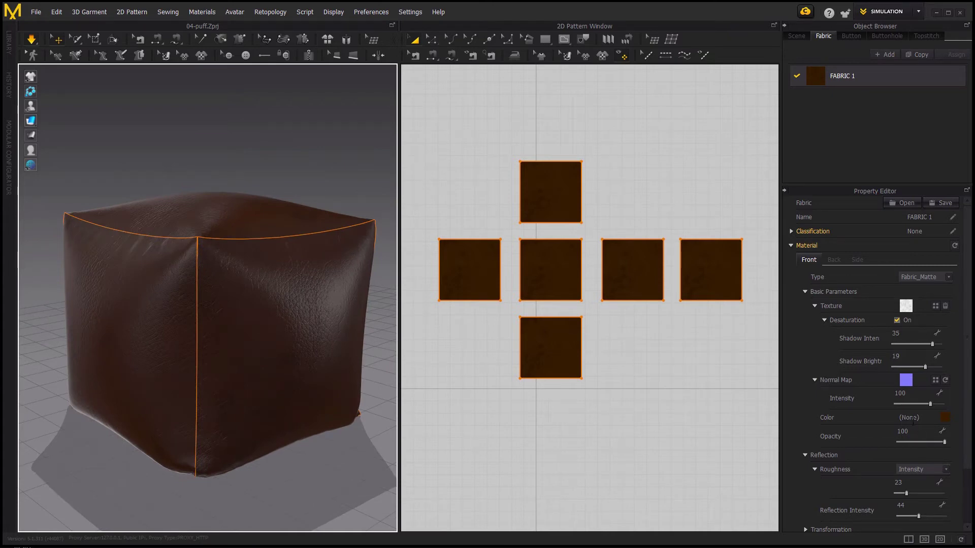
drag(907, 494, 909, 494)
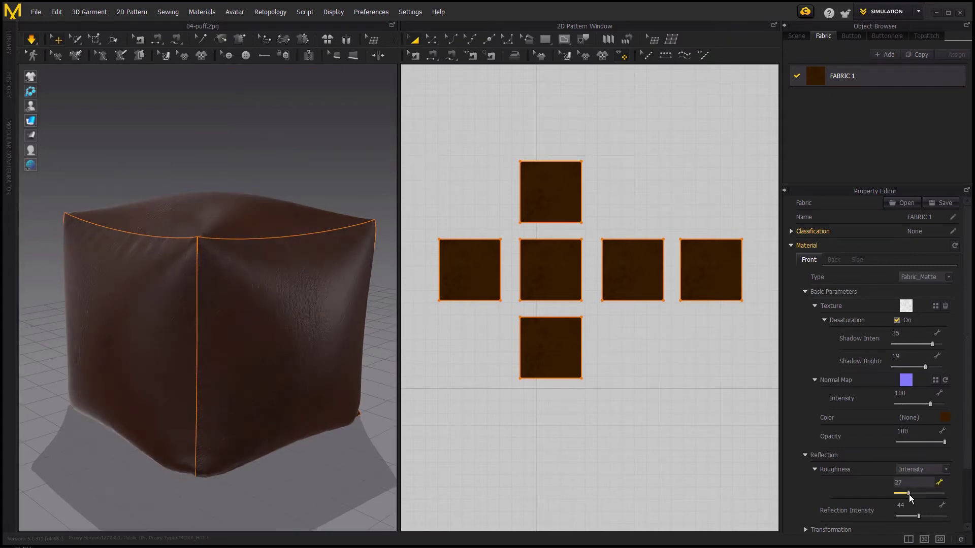
mouse_move(265, 304)
right_down()
mouse_move(282, 300)
mouse_move(256, 330)
mouse_move(258, 302)
right_up()
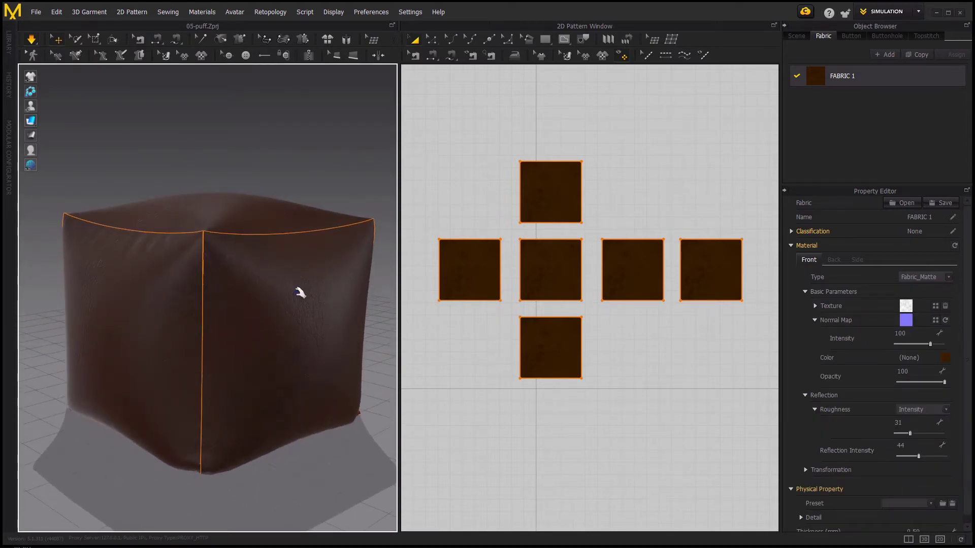
Collapse the Material section and open the Physical Property Preset dropdown
click(790, 245)
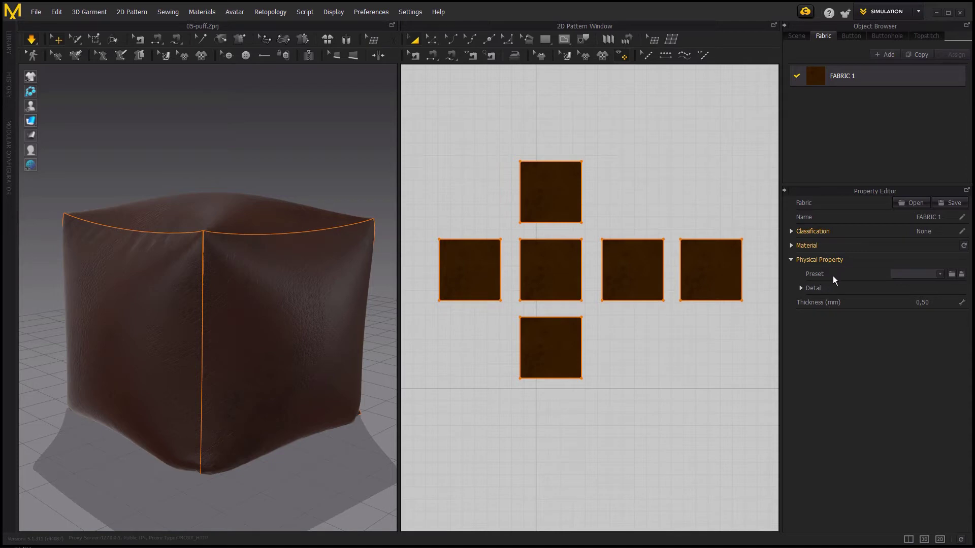
click(940, 275)
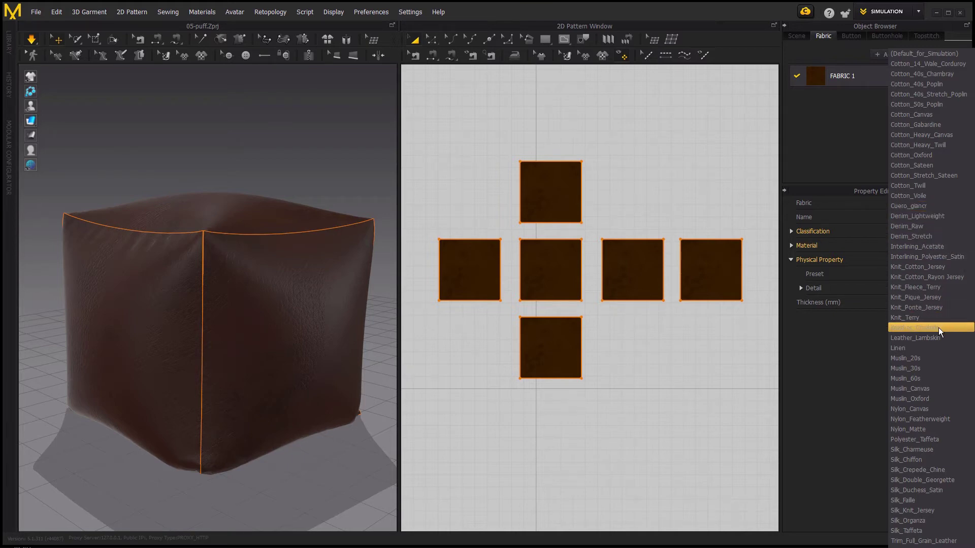
Try Leather_Cowhide, settle on Leather_Lambskin, and expand the physical property Detail section
click(916, 329)
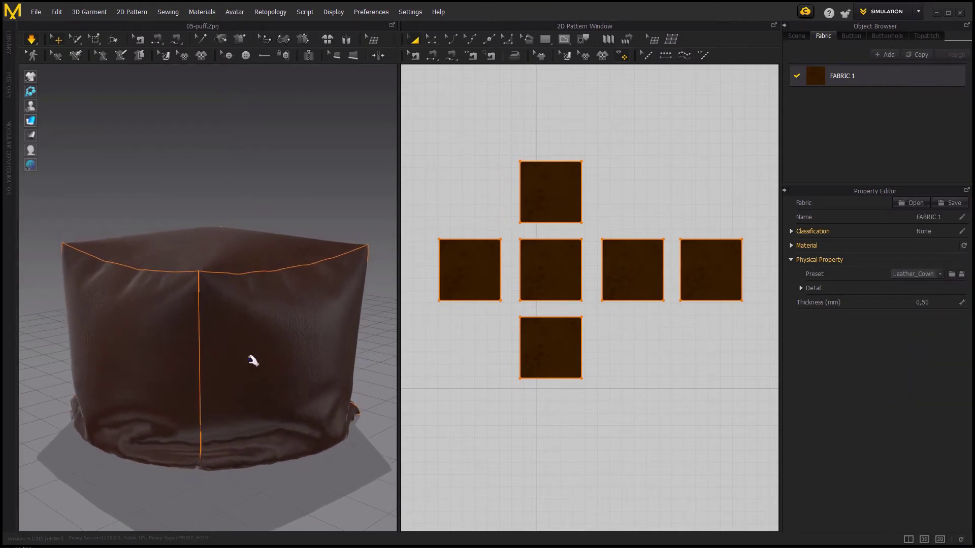
mouse_move(252, 361)
right_down()
mouse_move(273, 387)
mouse_move(355, 322)
mouse_move(298, 364)
mouse_move(250, 359)
right_up()
click(939, 275)
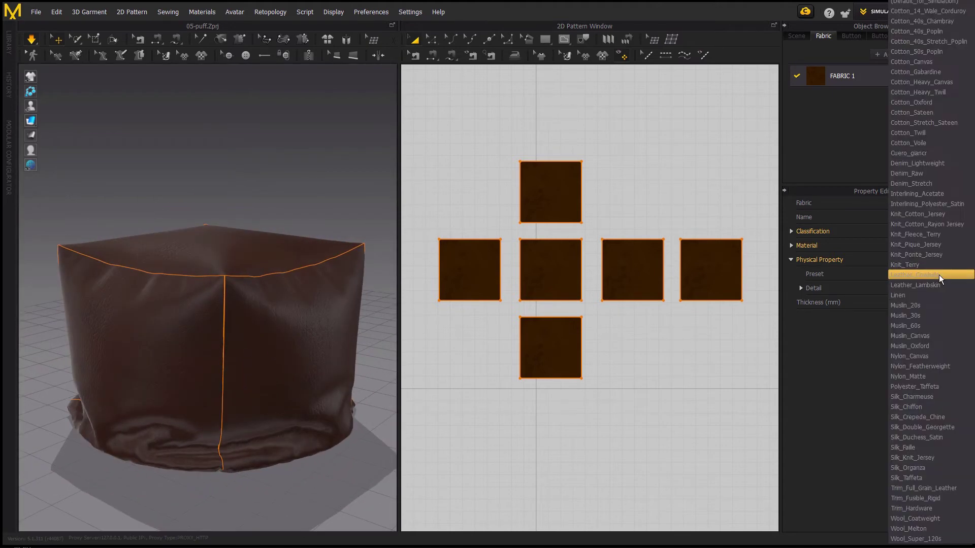
click(943, 284)
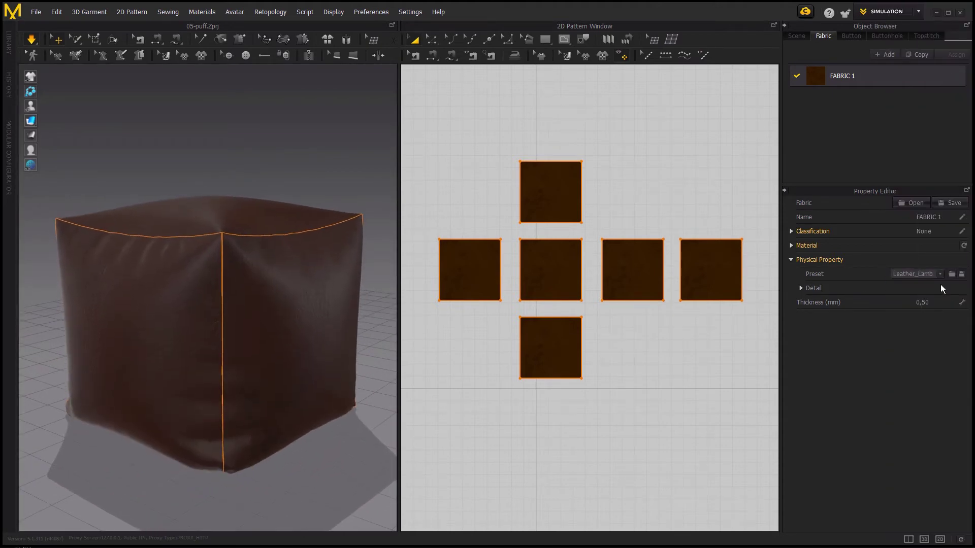
mouse_move(282, 446)
right_down()
mouse_move(232, 374)
mouse_move(348, 363)
mouse_move(301, 376)
mouse_move(208, 377)
right_up()
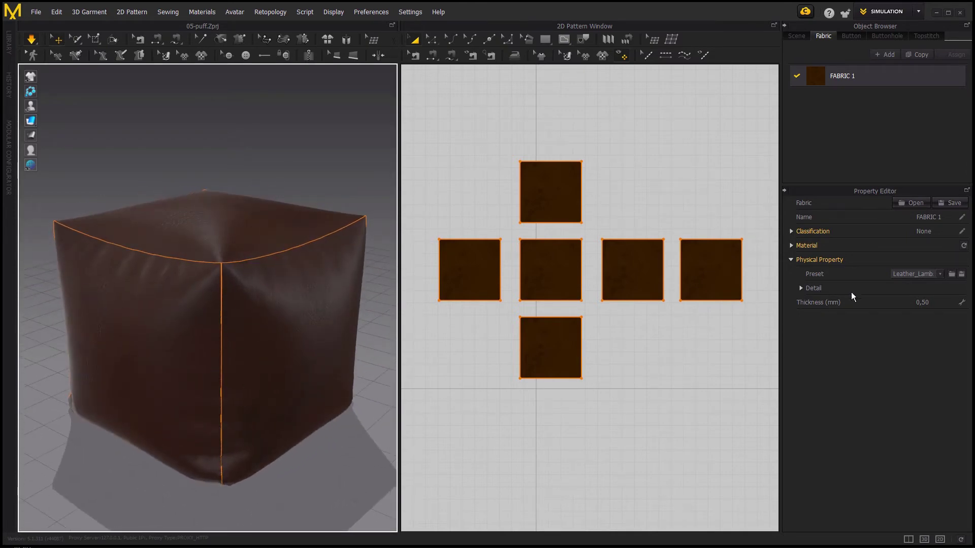
click(801, 288)
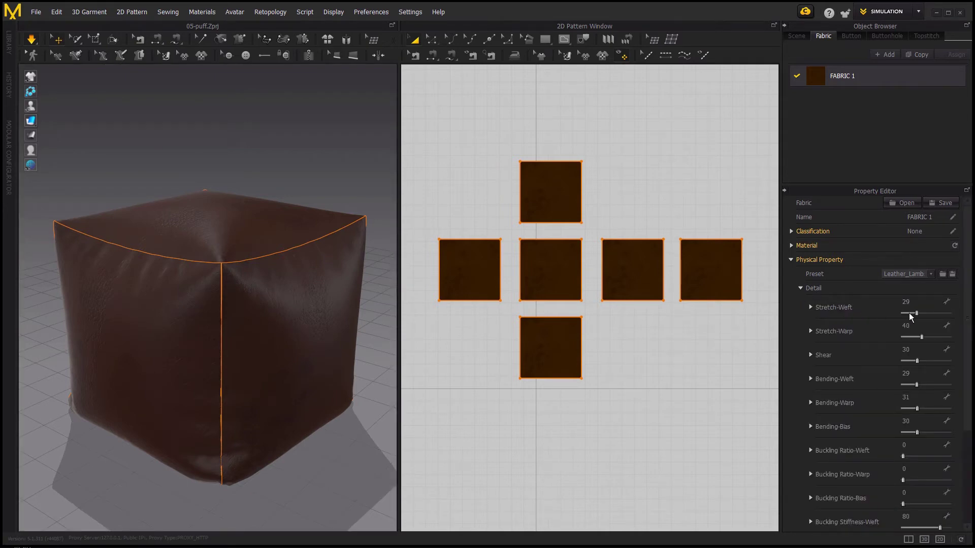
scroll(965, 326, down, 2)
drag(965, 326, 967, 340)
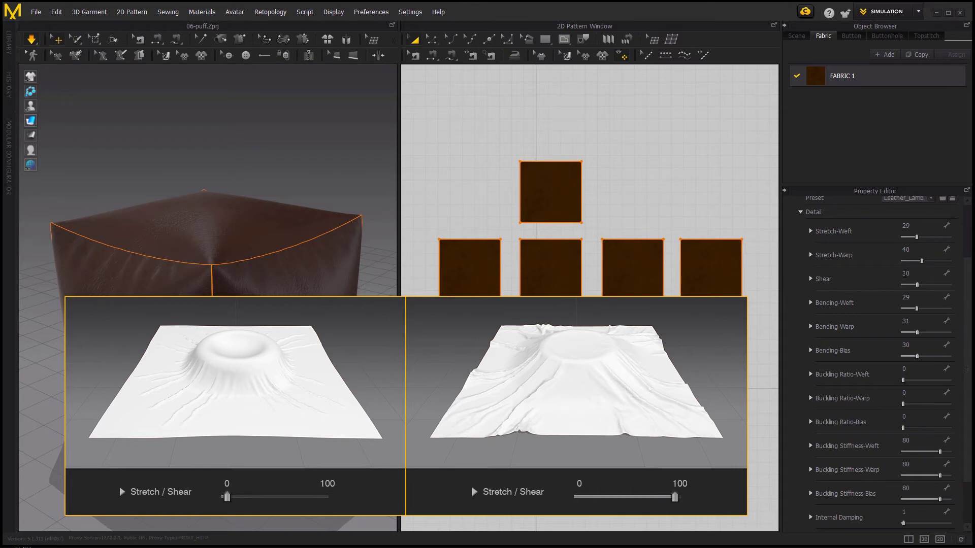
Set Shear, Stretch-Warp and Stretch-Weft each to 80
double_click(905, 273)
text(80)
key(Return)
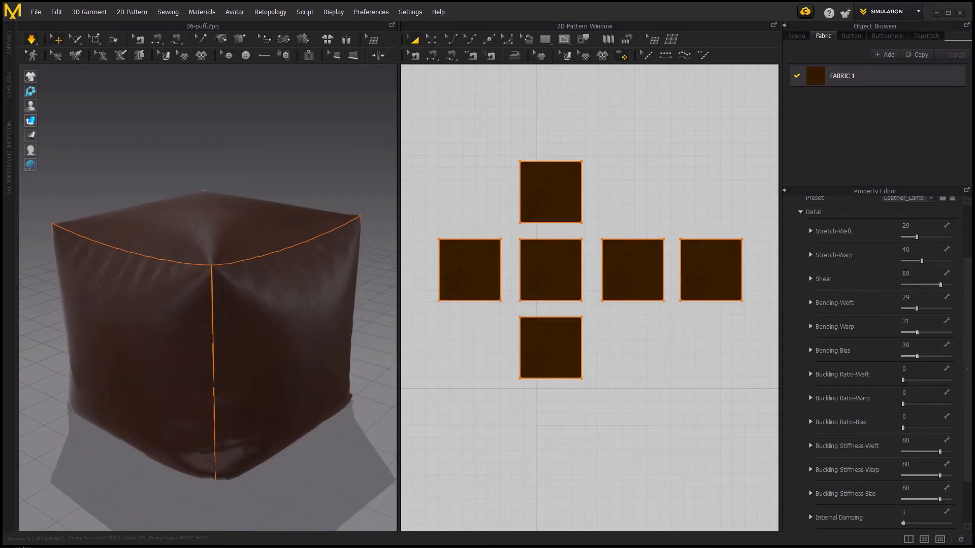
double_click(905, 249)
text(80)
key(Return)
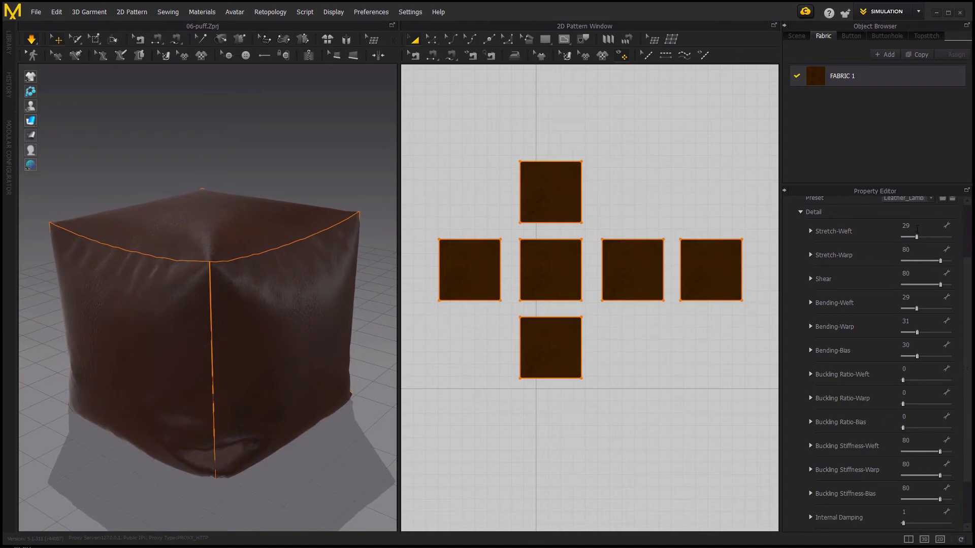
double_click(915, 227)
text(80)
key(Return)
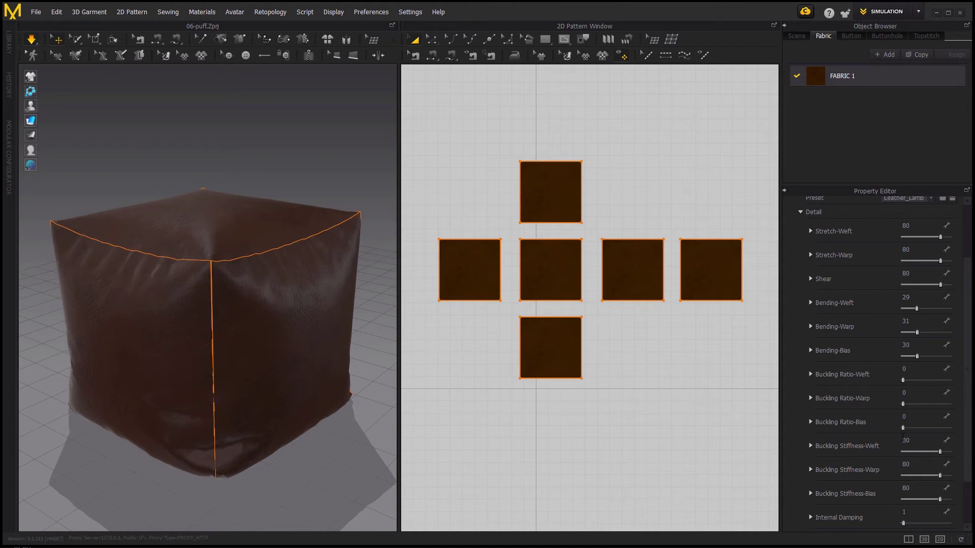
Change the Bending-Weft value from 29 to 50
double_click(914, 297)
text(50)
key(Return)
Test the drape at Internal Damping 0 by tugging the top panel, then set damping to 99
drag(904, 522, 898, 522)
drag(221, 213, 198, 102)
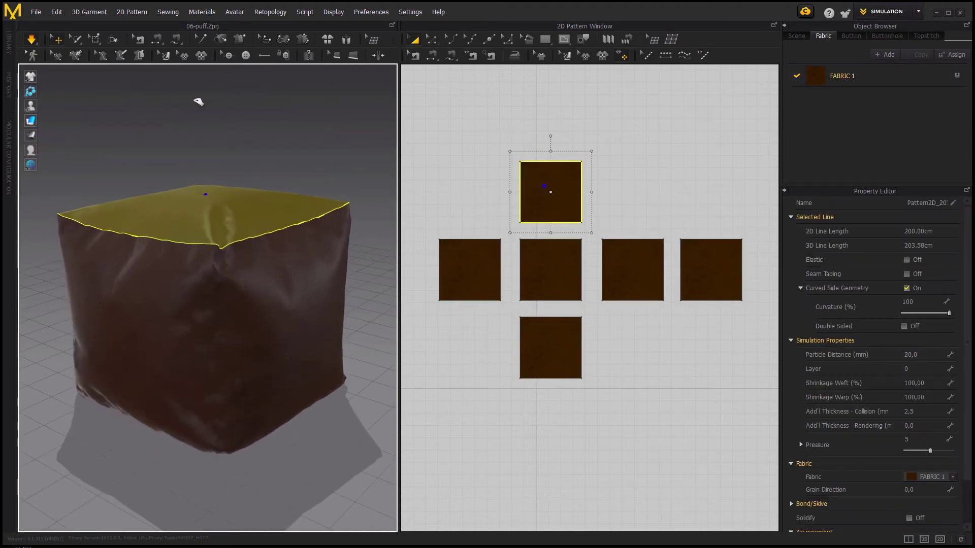
click(843, 76)
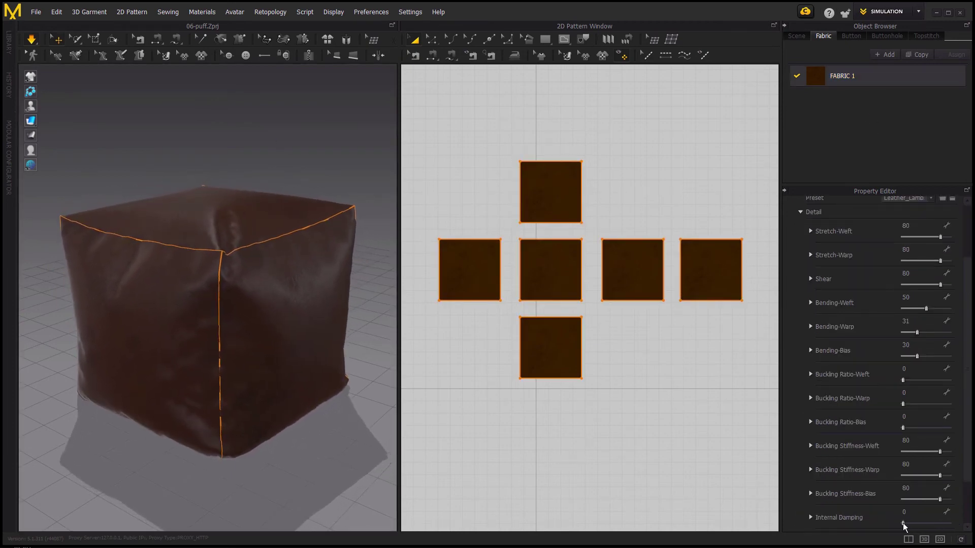
drag(902, 523, 954, 530)
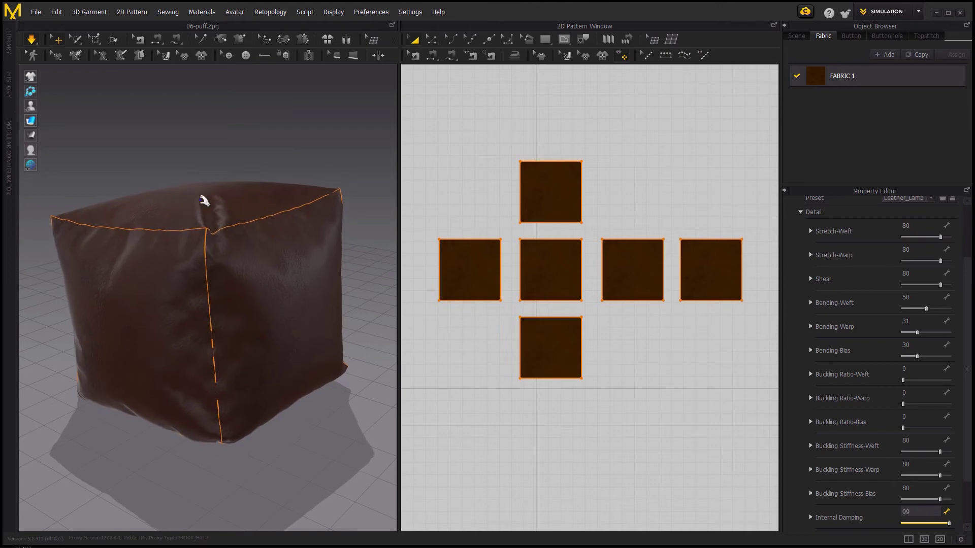
click(199, 169)
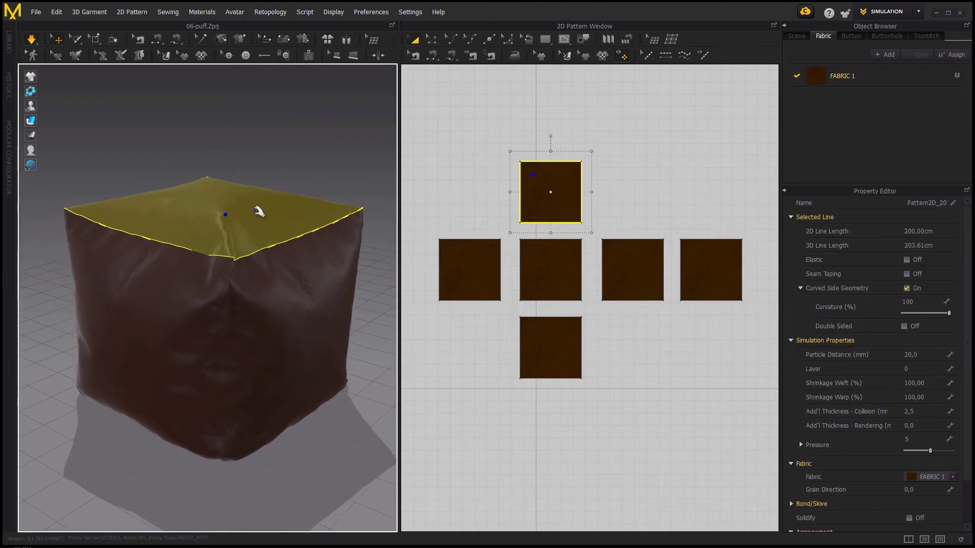
click(888, 80)
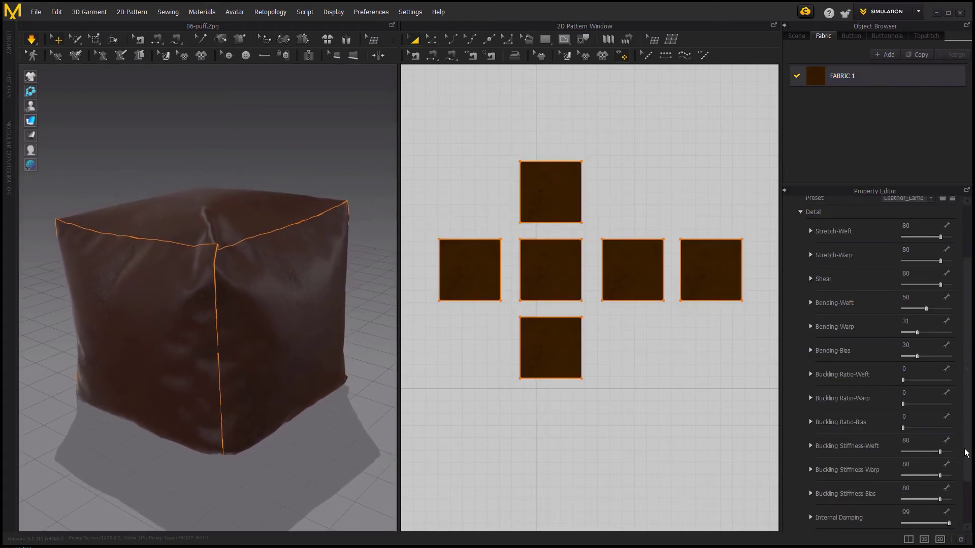
scroll(969, 486, down, 1)
scroll(968, 486, down, 2)
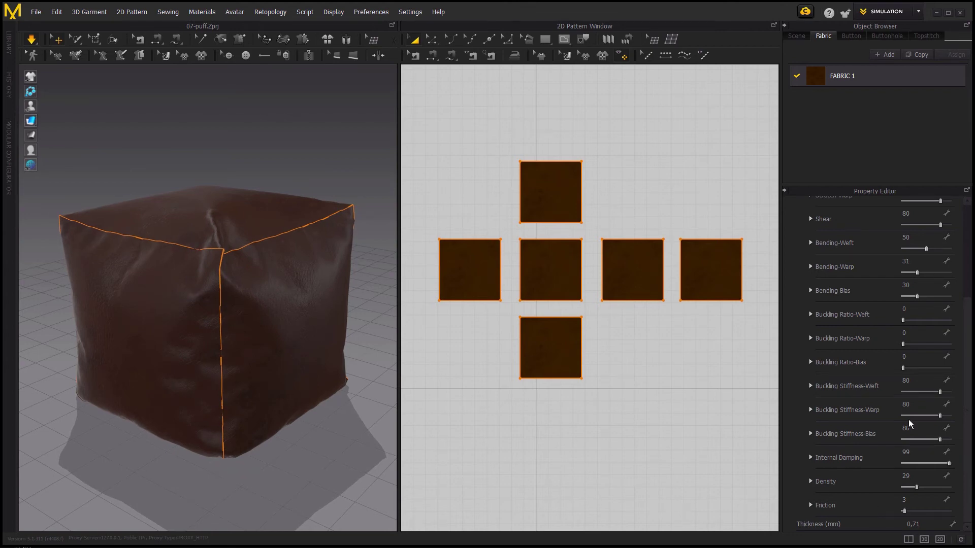
Set Density and Friction 57, Internal Damping 35, raise bending, and adjust Shear and Stretch values
mouse_move(917, 488)
mouse_down()
mouse_move(929, 487)
mouse_move(932, 514)
mouse_up()
drag(949, 464, 919, 464)
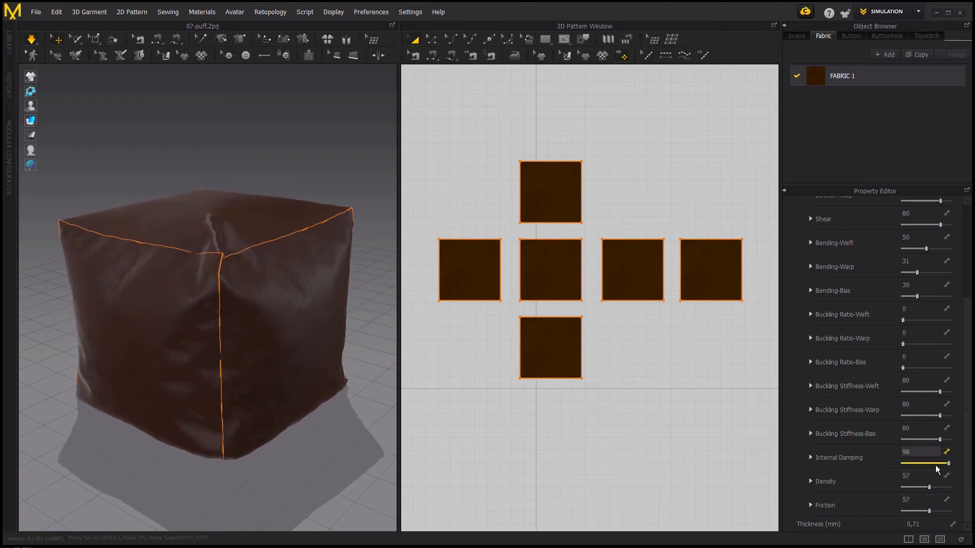
mouse_move(917, 296)
mouse_down()
mouse_move(936, 296)
mouse_move(932, 273)
mouse_move(904, 249)
mouse_move(920, 225)
mouse_up()
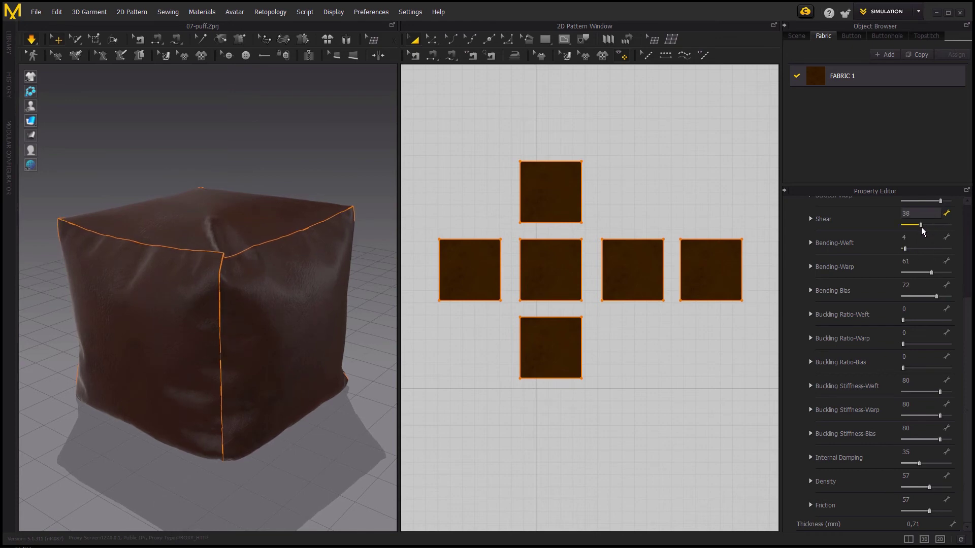
scroll(967, 308, up, 3)
mouse_move(941, 283)
mouse_down()
mouse_move(921, 282)
mouse_move(909, 258)
mouse_up()
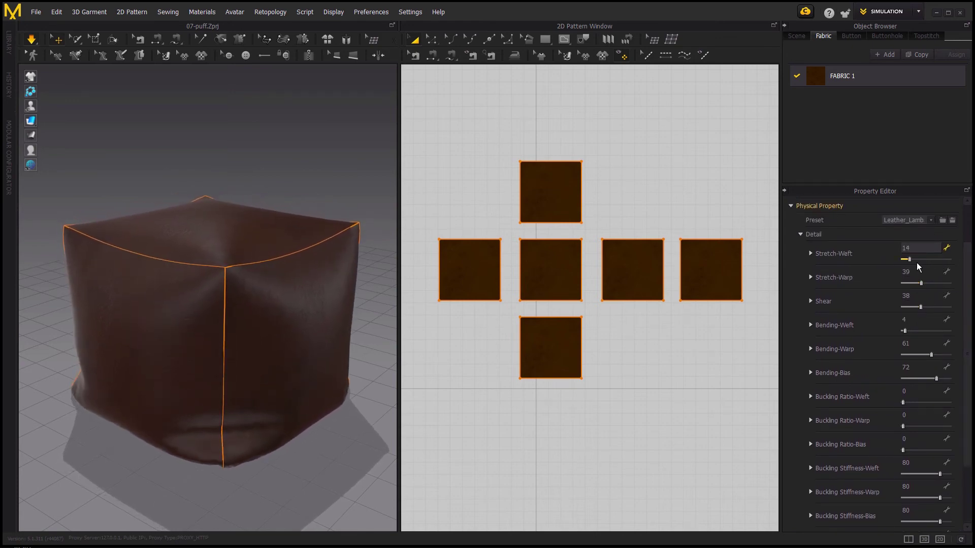
scroll(967, 305, up, 2)
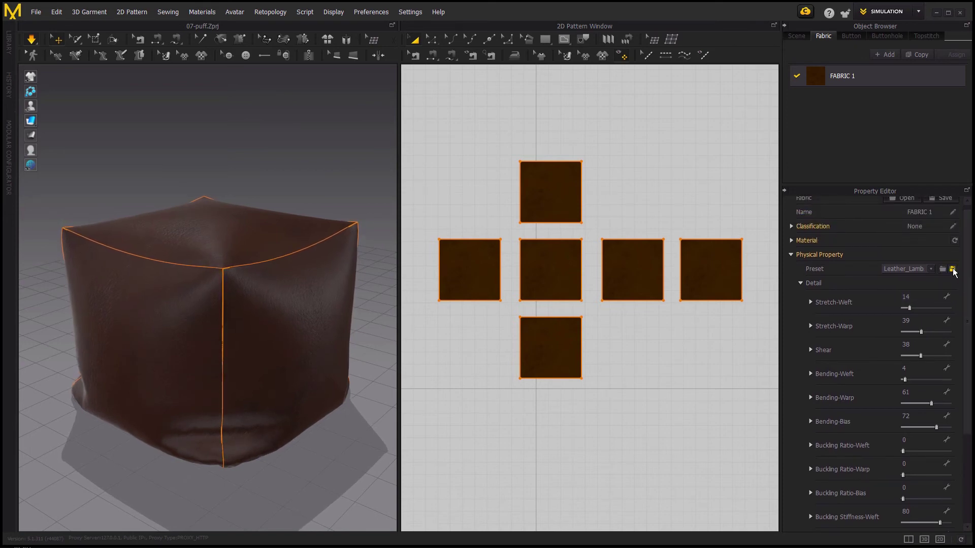
Cancel the fabric preset Save File dialog and open the Preset dropdown instead
click(952, 269)
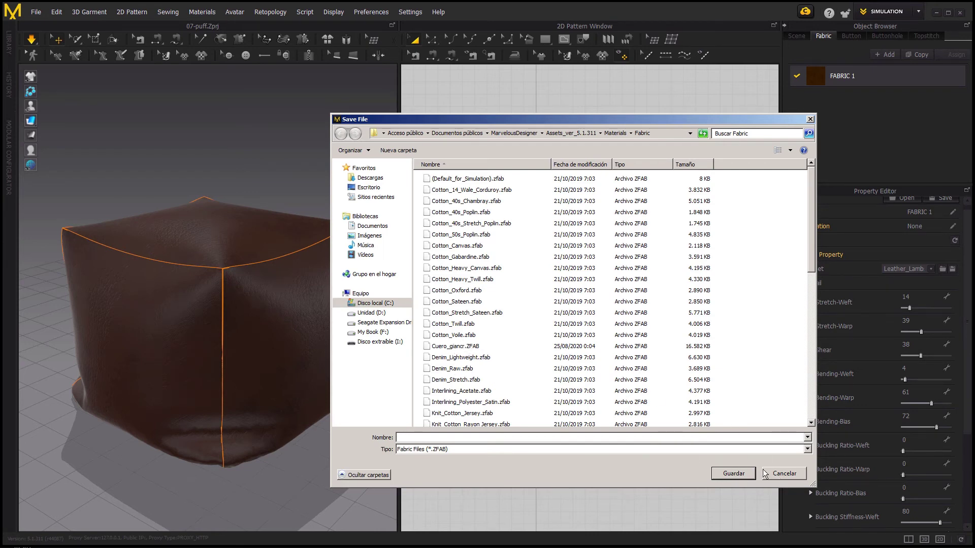
click(782, 474)
click(931, 269)
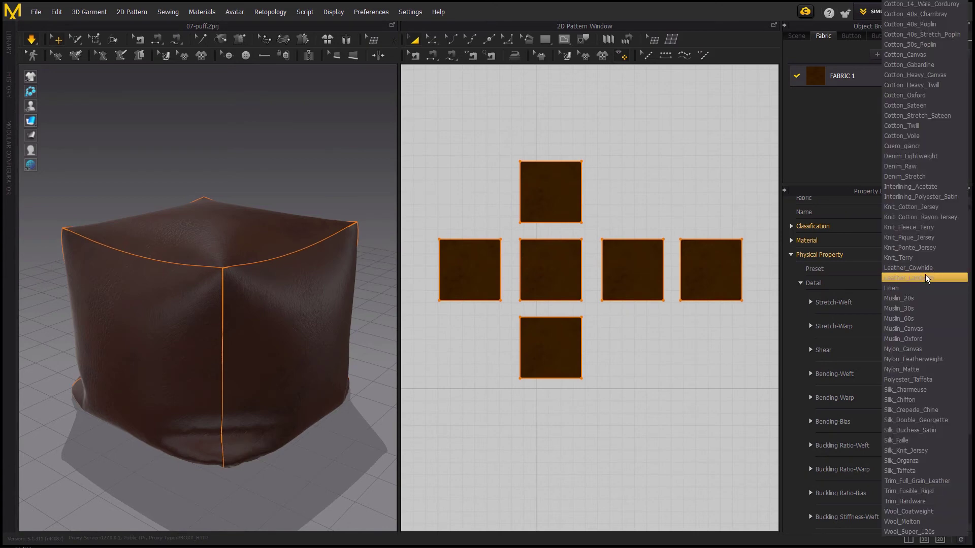
Apply the Cuero_giancr preset, set fabric Thickness to 2 mm, and select the bottom pattern
click(930, 147)
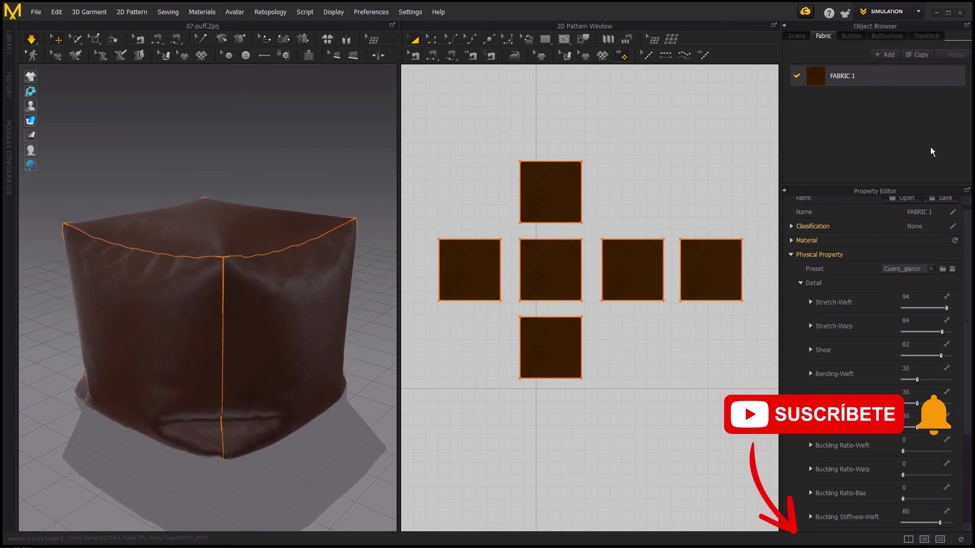
click(791, 255)
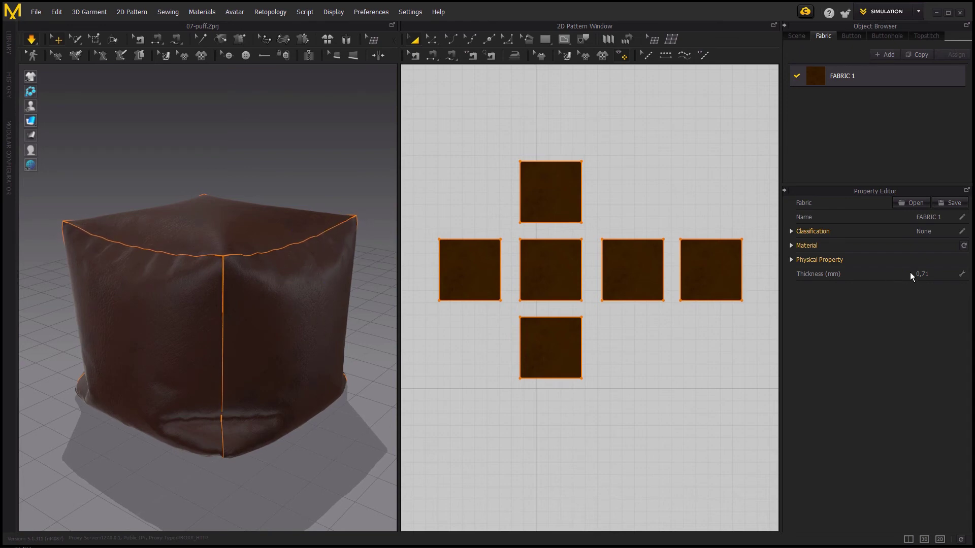
click(931, 275)
text(2)
key(Return)
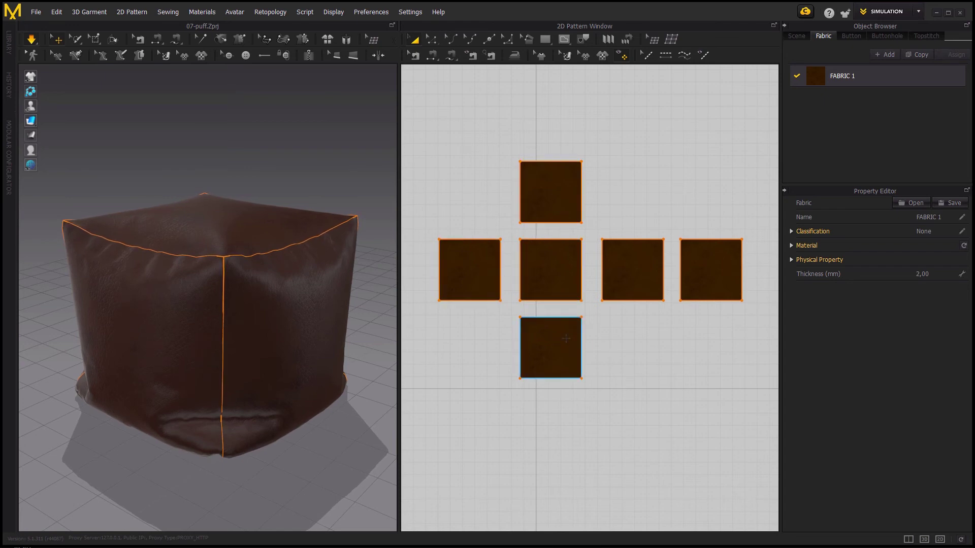
click(567, 340)
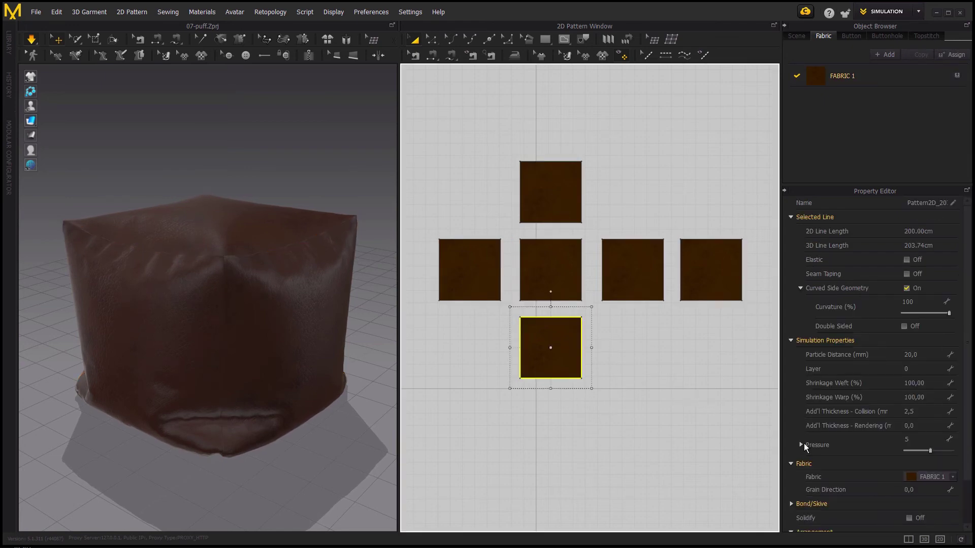
Give the bottom pattern 2 mm additional rendering thickness, then select the middle pattern
click(917, 425)
text(2)
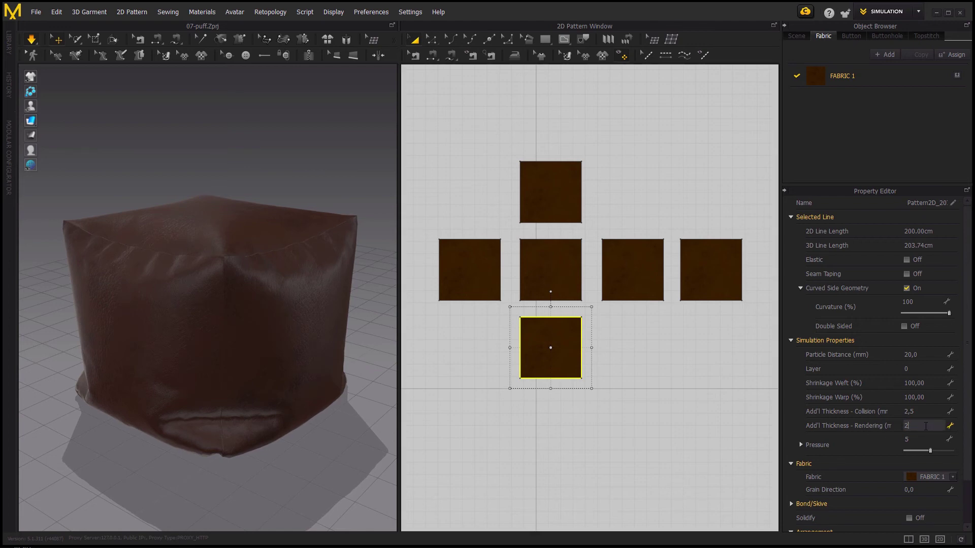
key(Return)
click(551, 276)
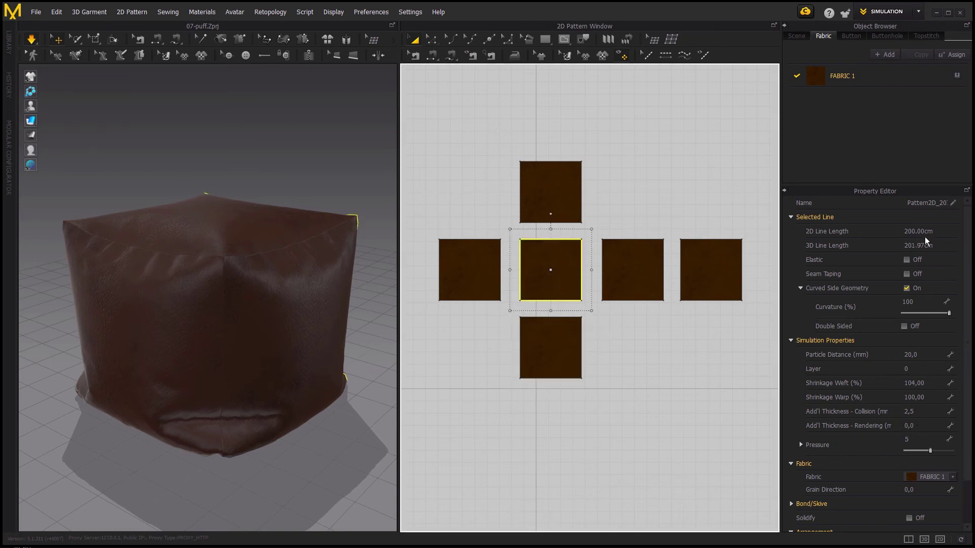
Set FABRIC 1's material colour to Khaki 4, tinting the leather pouf olive green
click(888, 79)
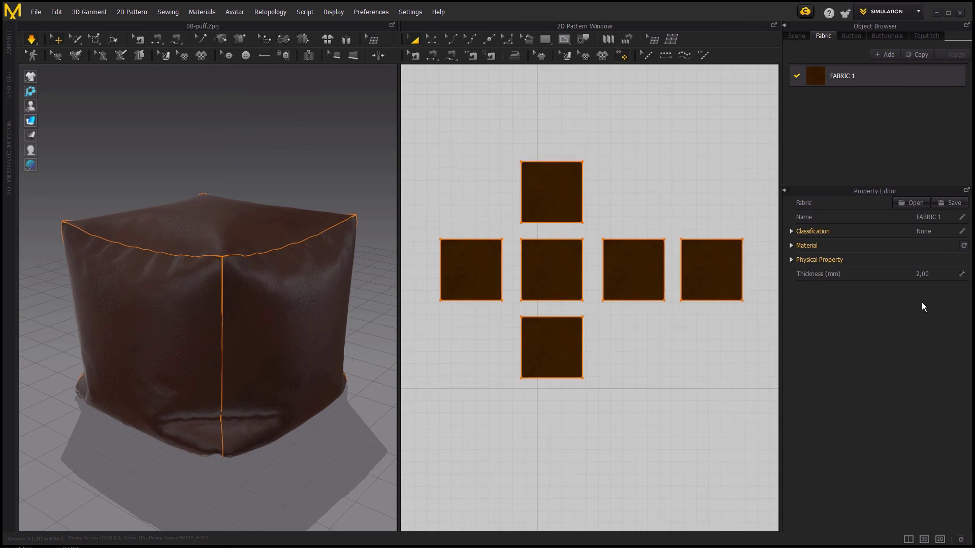
click(792, 247)
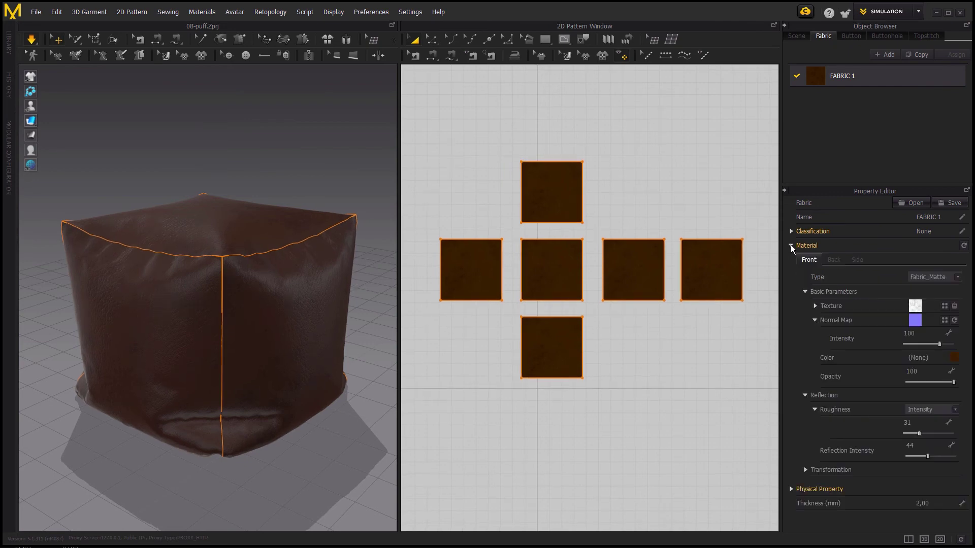
click(953, 359)
click(428, 334)
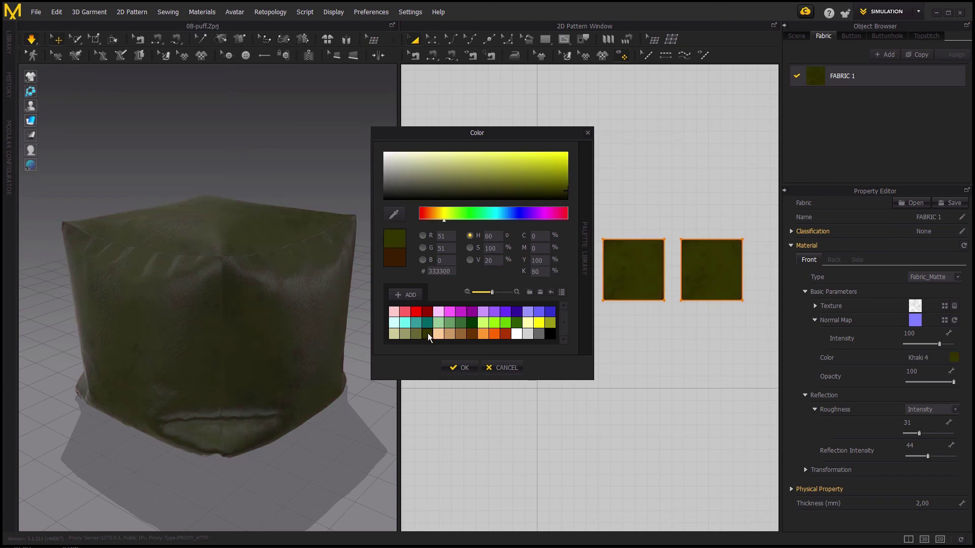
click(464, 369)
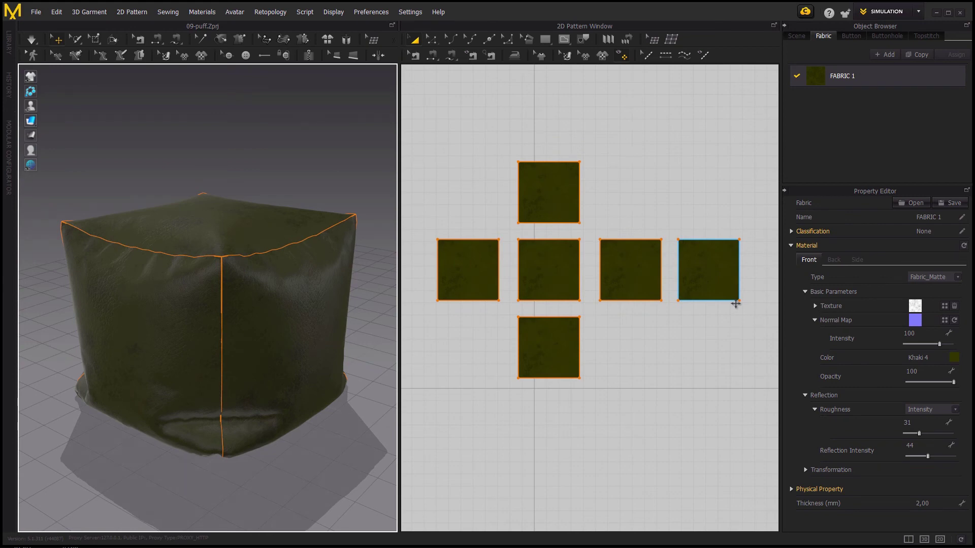
Turn off texture Desaturation, then collapse the Texture and Normal Map sections
click(815, 306)
click(897, 321)
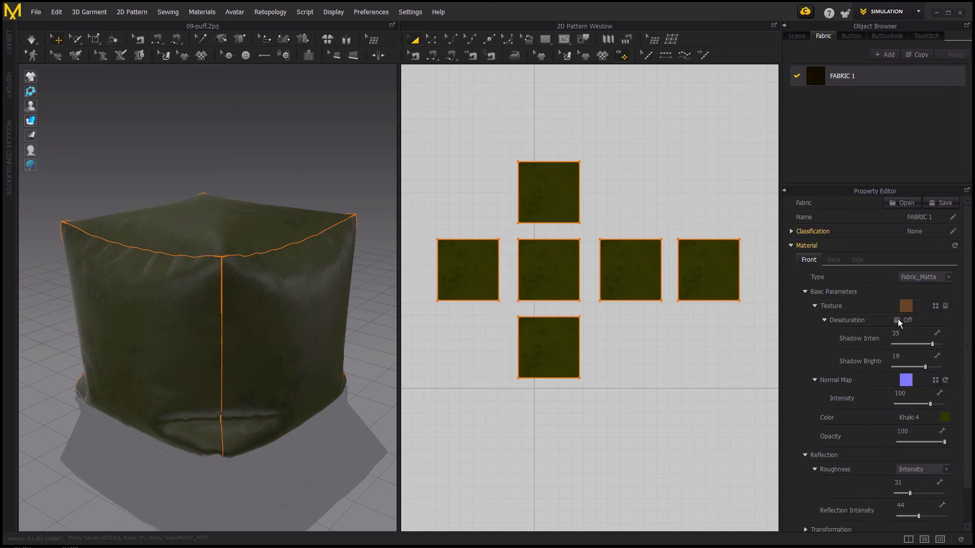
click(815, 306)
click(815, 320)
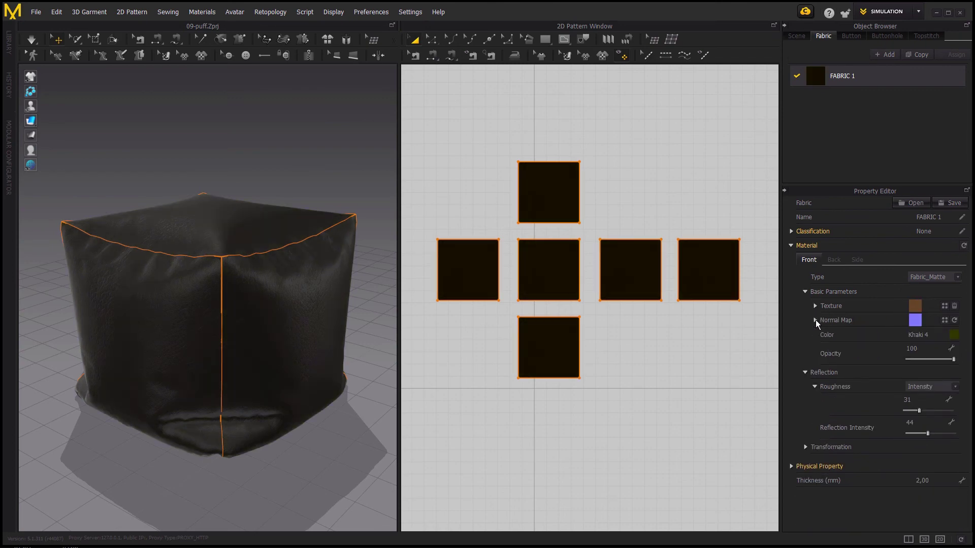
Reset FABRIC 1's colour to White and bring up the texture file browser
click(953, 337)
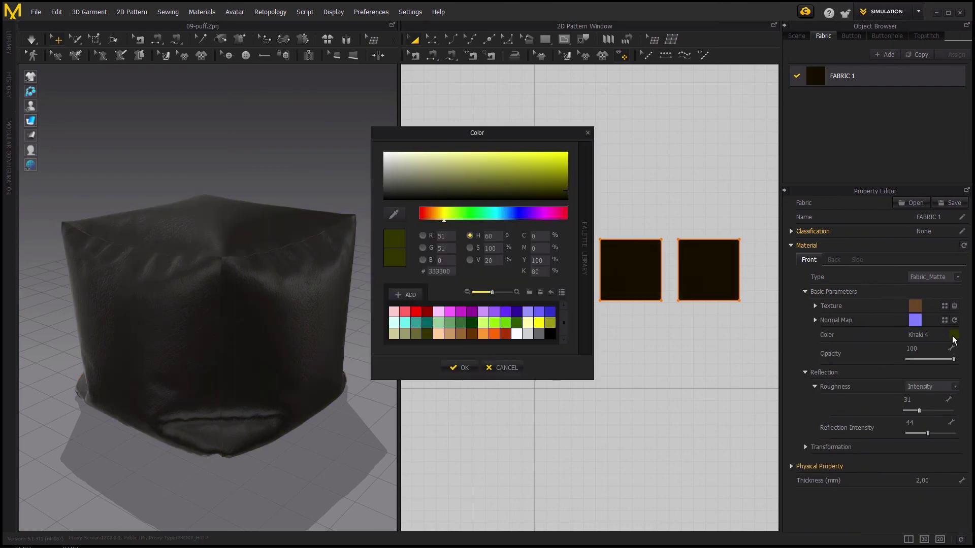
click(517, 334)
click(463, 368)
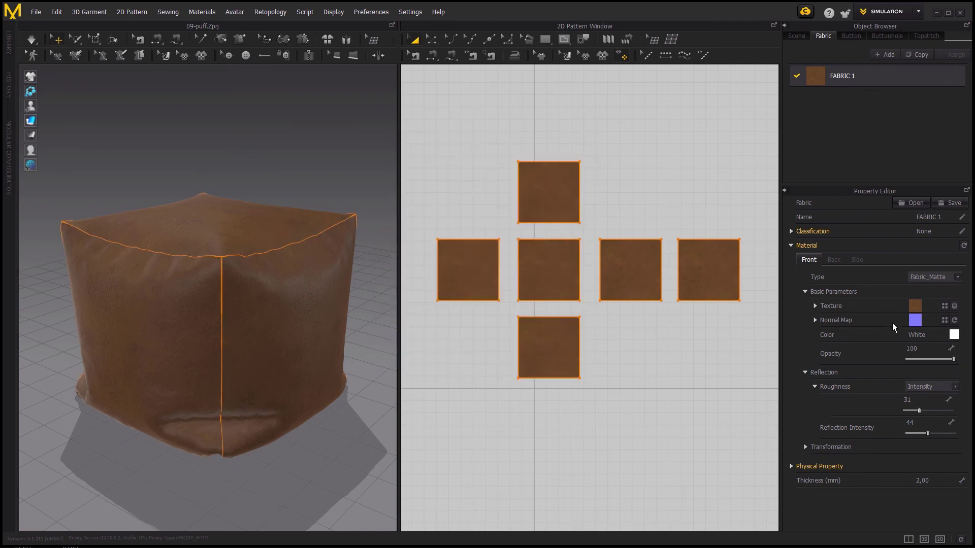
click(944, 305)
Load 15319.jpg as FABRIC 1's texture and select the top pattern in Edit Texture (2D)
click(434, 180)
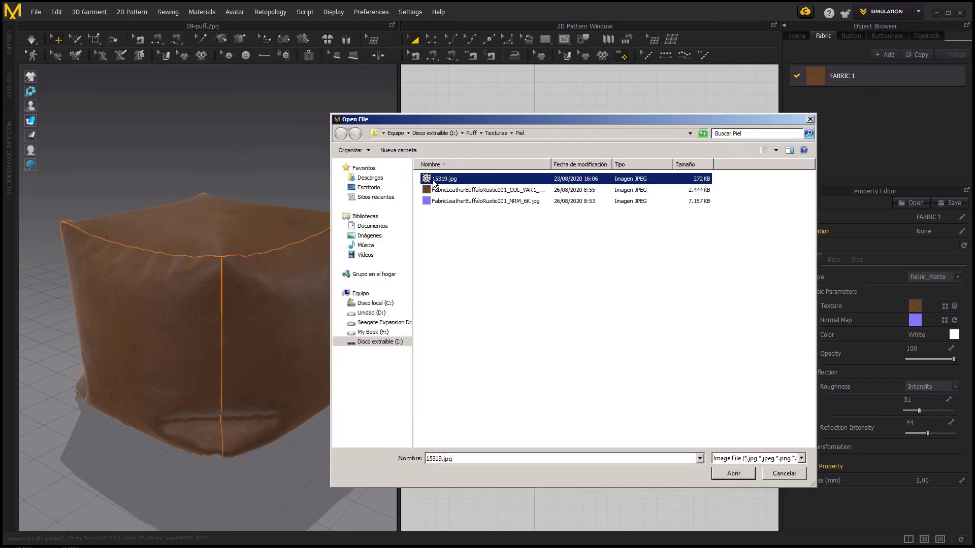
click(724, 474)
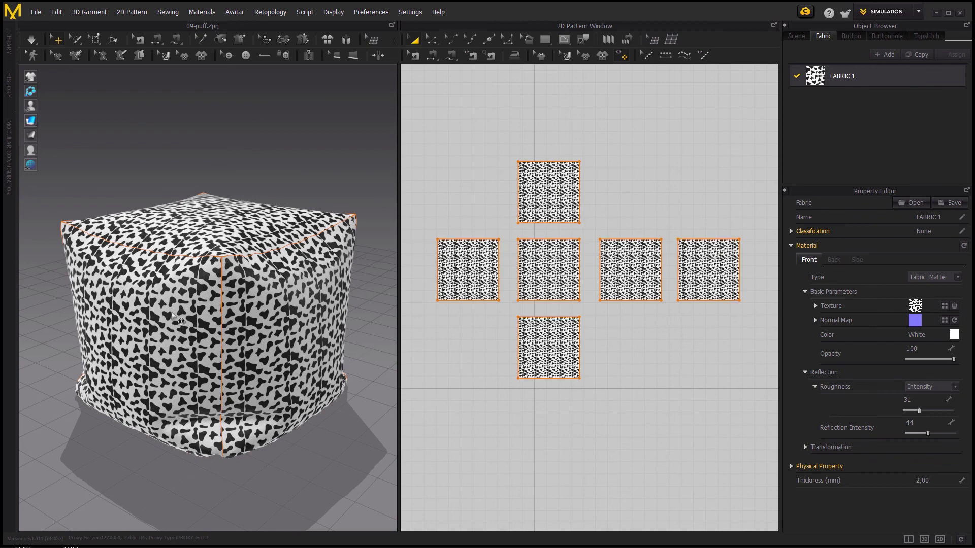
click(565, 56)
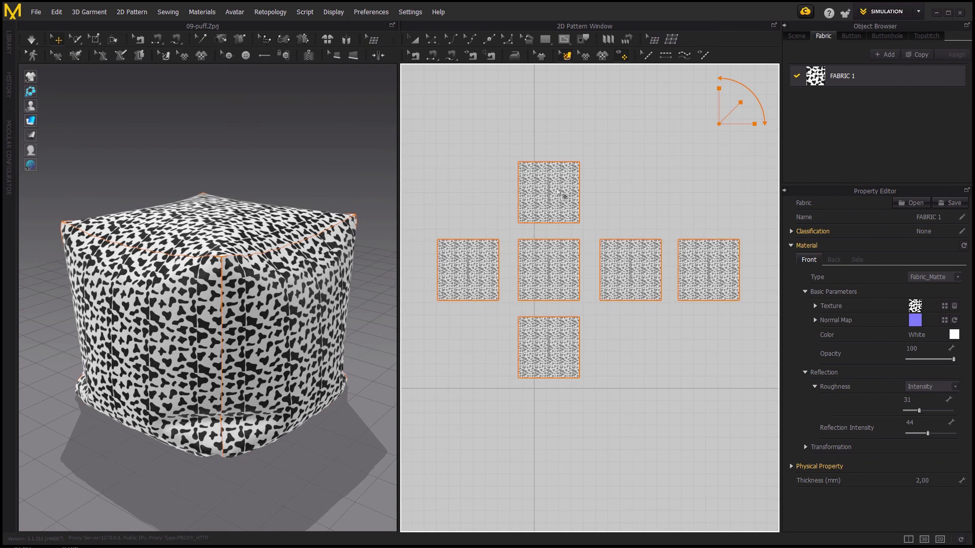
click(561, 195)
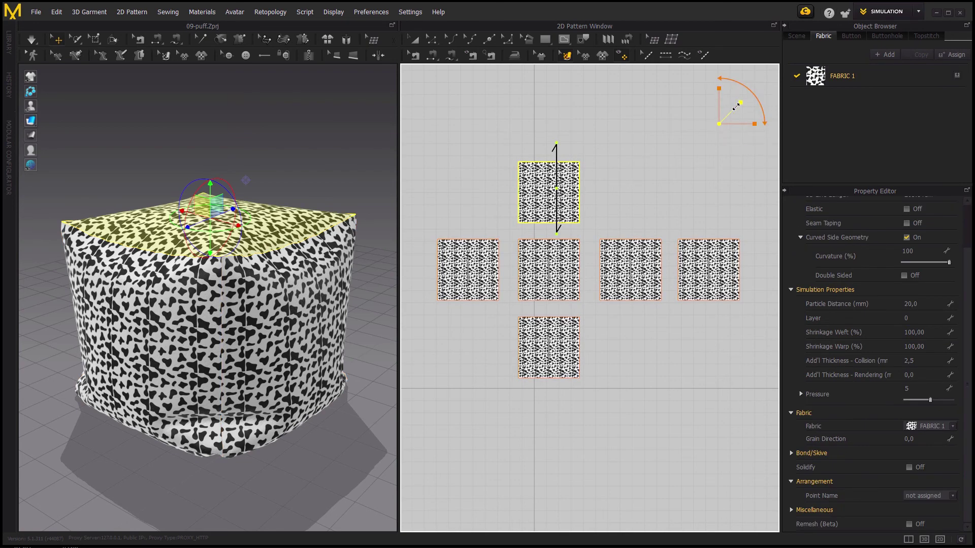
Try rescaling the cow print on the patterns, then undo the squashed result
drag(736, 107, 745, 91)
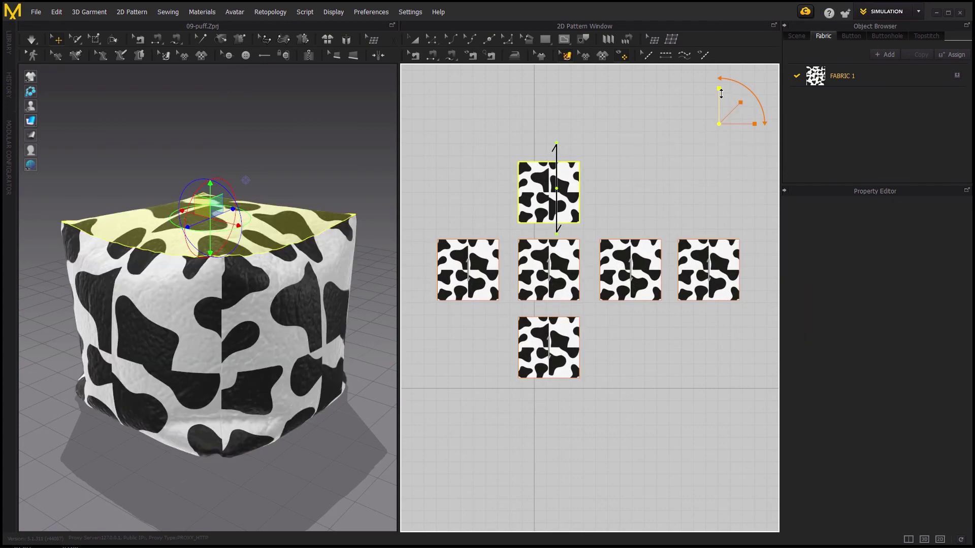
drag(721, 93, 731, 124)
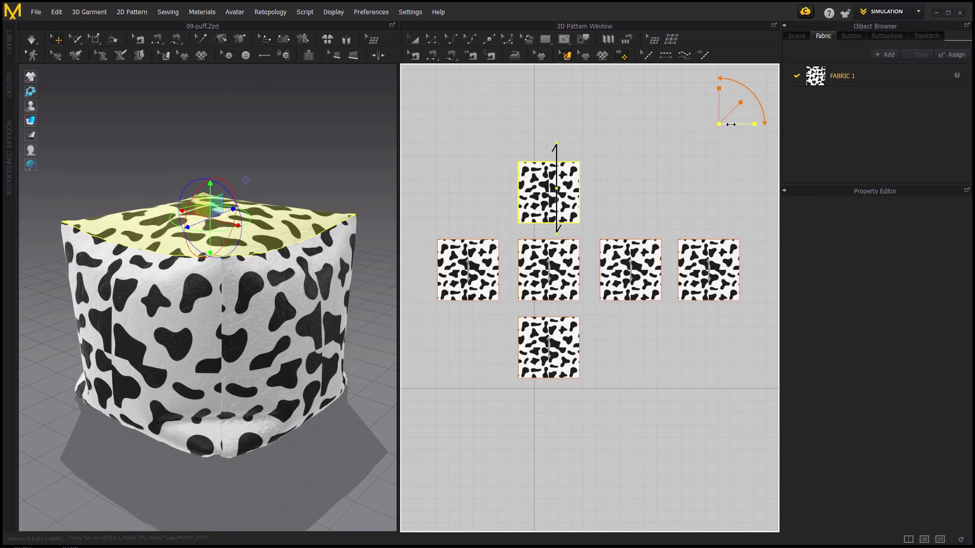
key(ctrl+z)
key(ctrl+z)
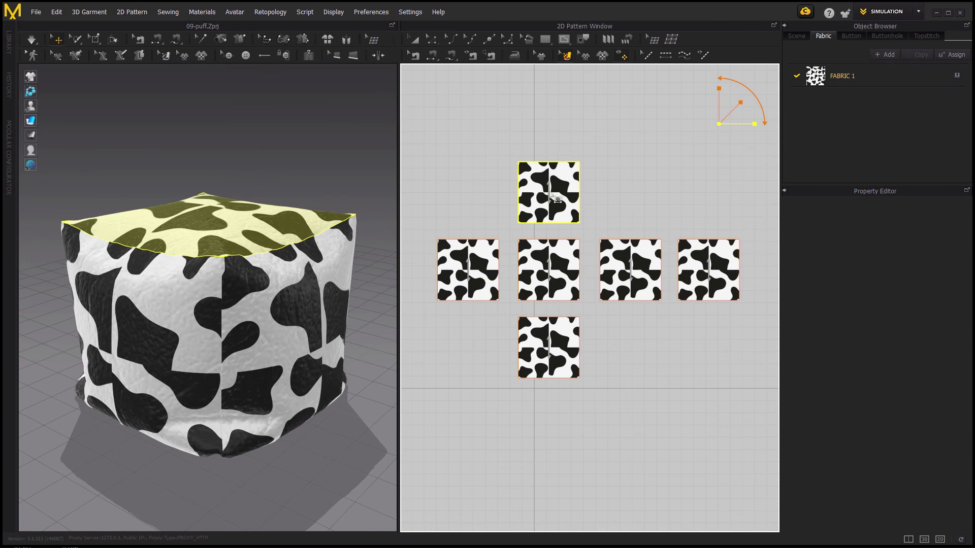
Rotate each panel's grain to match the print orientation, then scale the spots up on all panels
click(545, 189)
drag(545, 189, 573, 218)
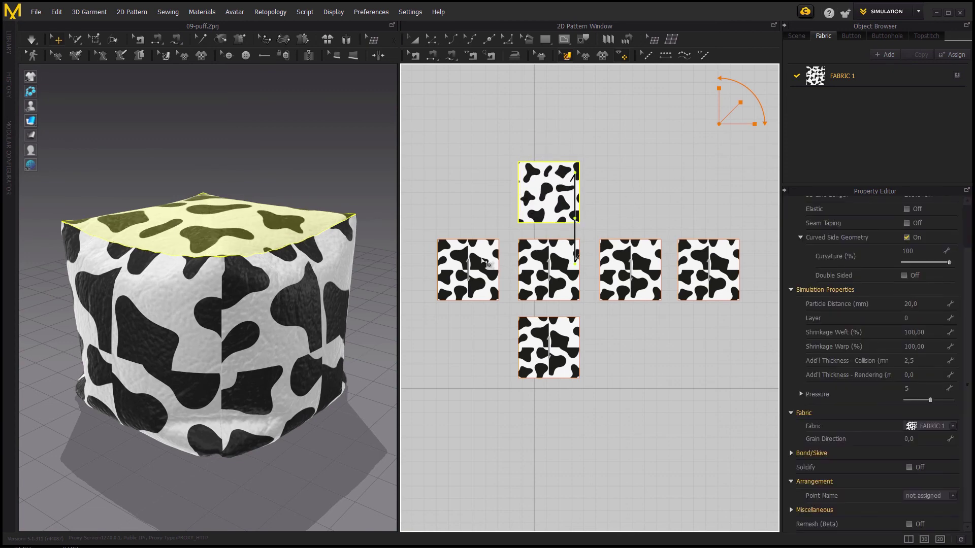
click(446, 293)
drag(447, 293, 446, 269)
click(548, 269)
drag(548, 269, 574, 300)
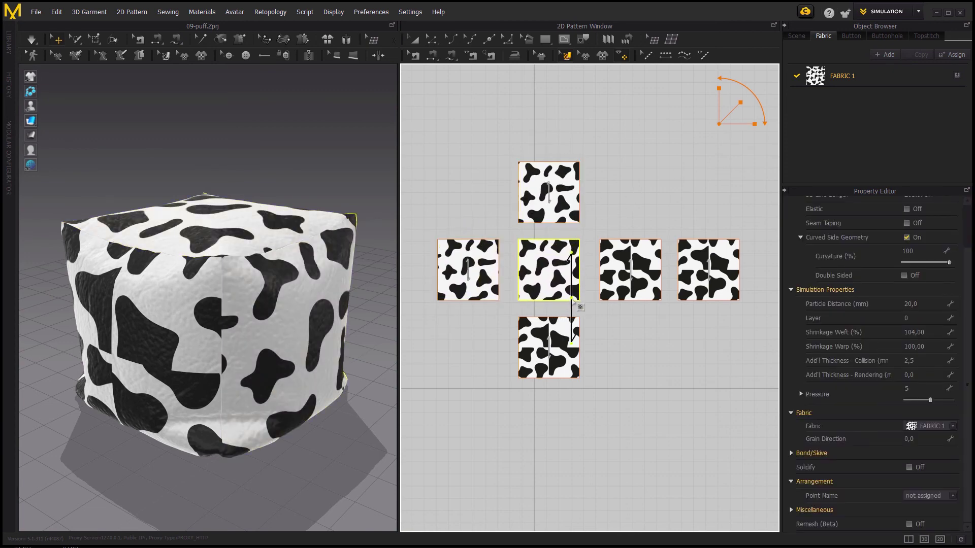
drag(627, 264, 653, 330)
drag(708, 269, 680, 219)
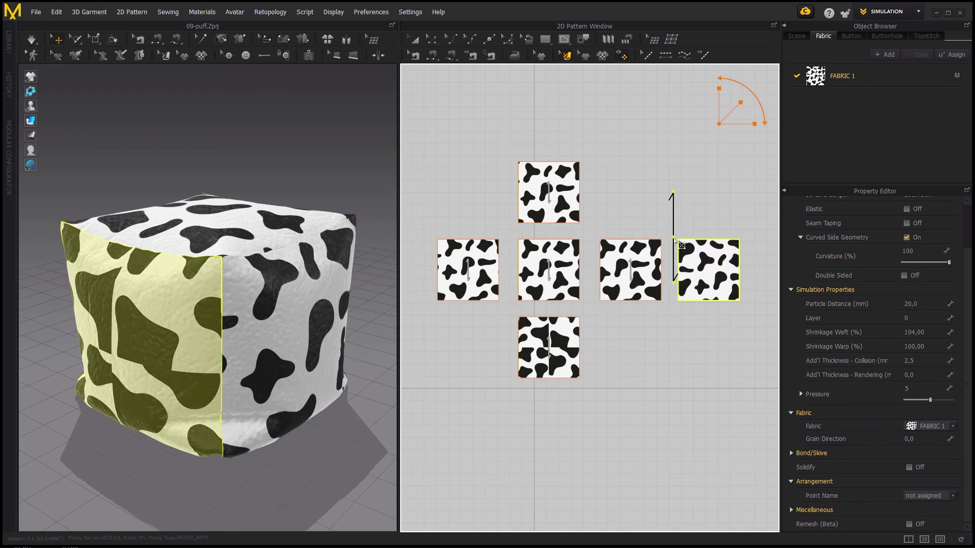
mouse_move(551, 348)
mouse_down()
mouse_move(555, 361)
mouse_move(529, 391)
mouse_up()
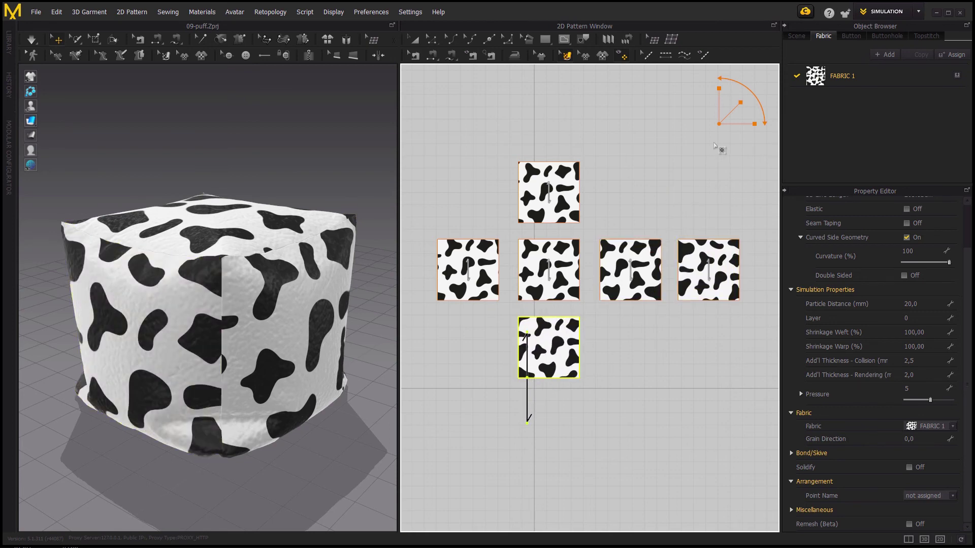
drag(736, 104, 758, 81)
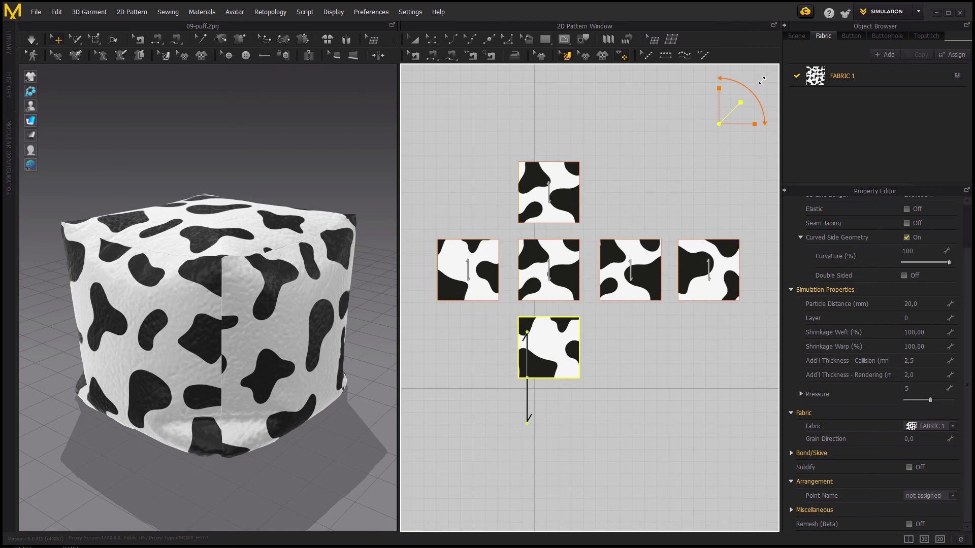
With Edit Texture (3D), move and rotate the cow print on the front and right cube faces
click(166, 56)
drag(162, 314, 190, 340)
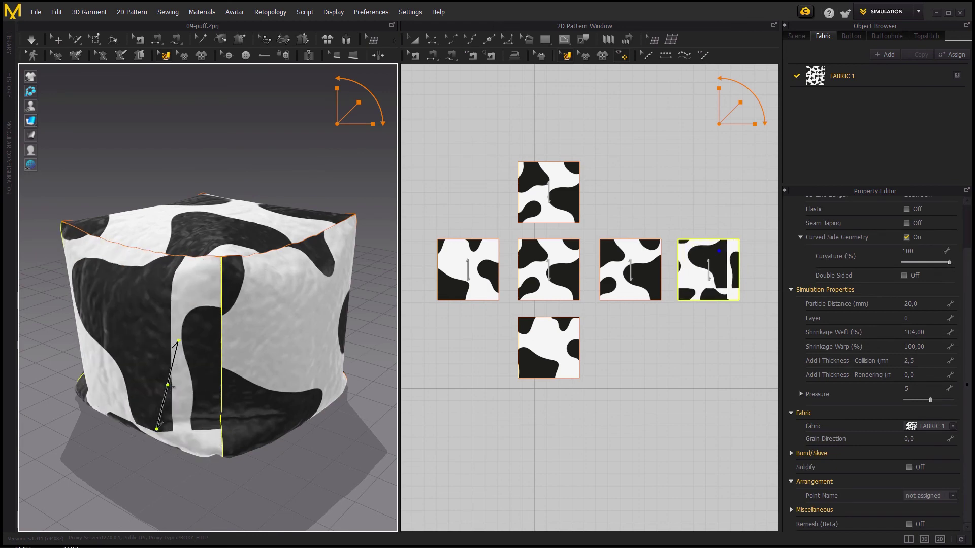
drag(189, 340, 189, 370)
click(272, 297)
drag(271, 297, 303, 333)
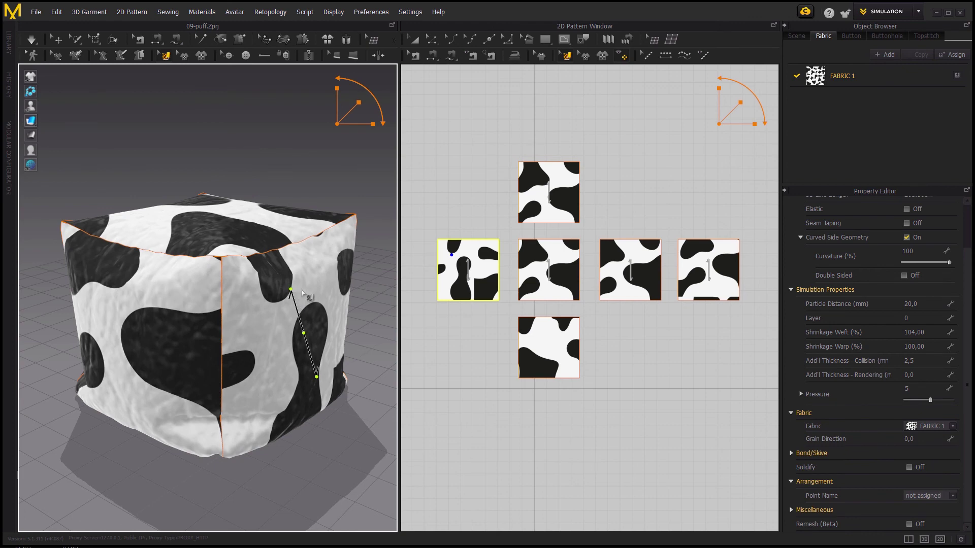
drag(291, 288, 273, 344)
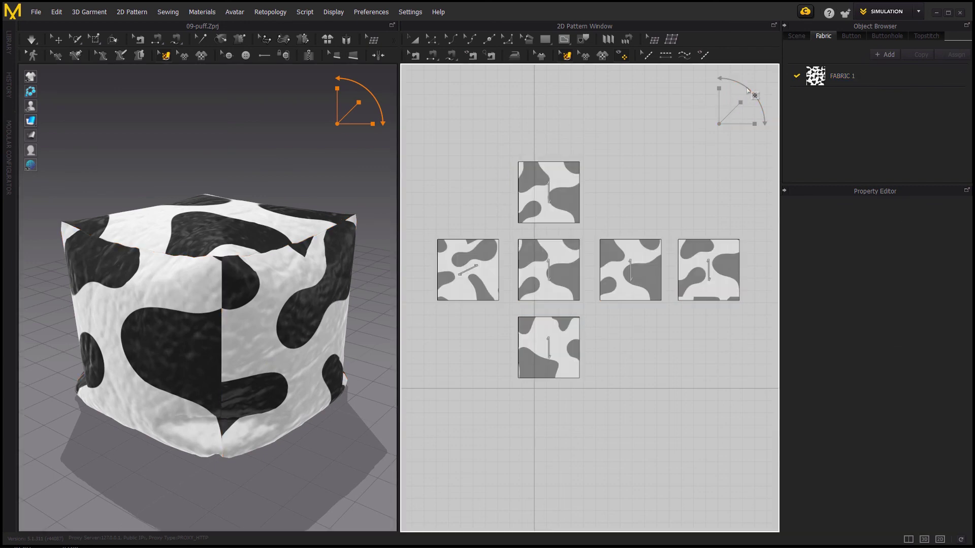
Rotate the top pattern's print grain in 2D and select FABRIC 1
click(745, 94)
click(564, 190)
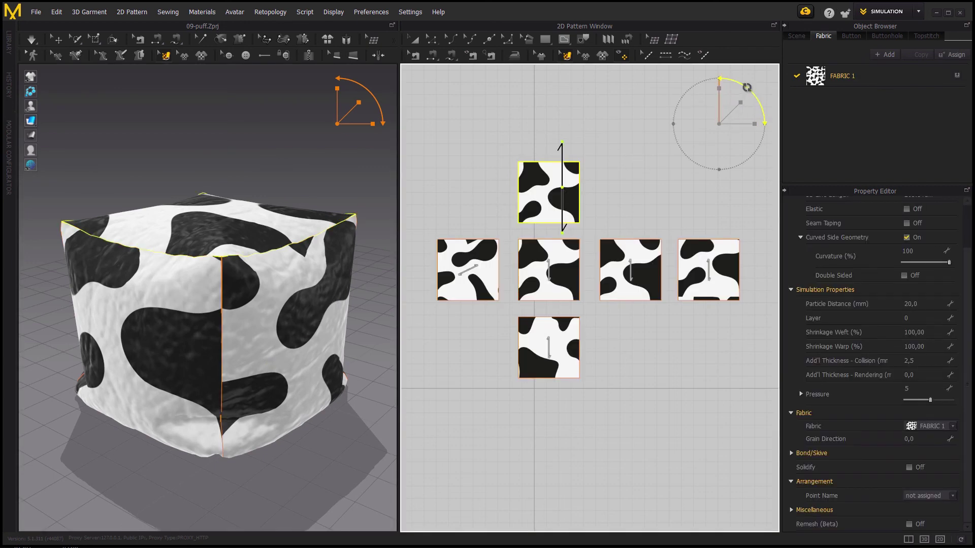
drag(755, 106, 707, 100)
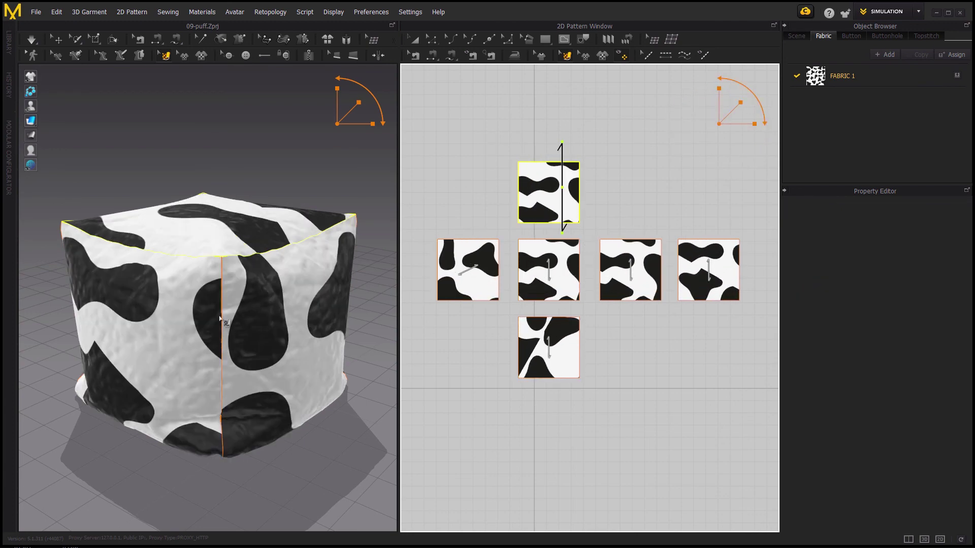
click(890, 76)
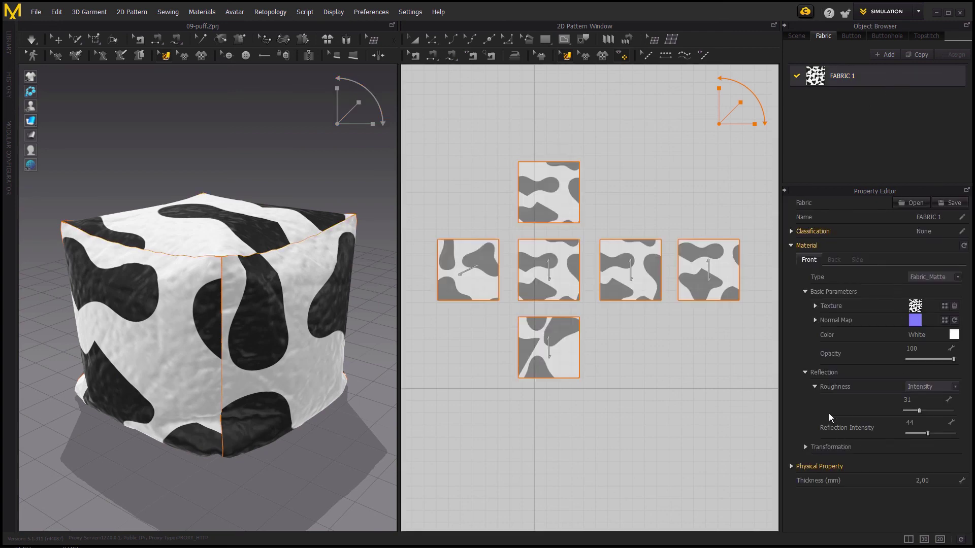
Set the Normal Map width to 100% with Lock Aspect Ratio on, giving 144.53 cm square
click(806, 292)
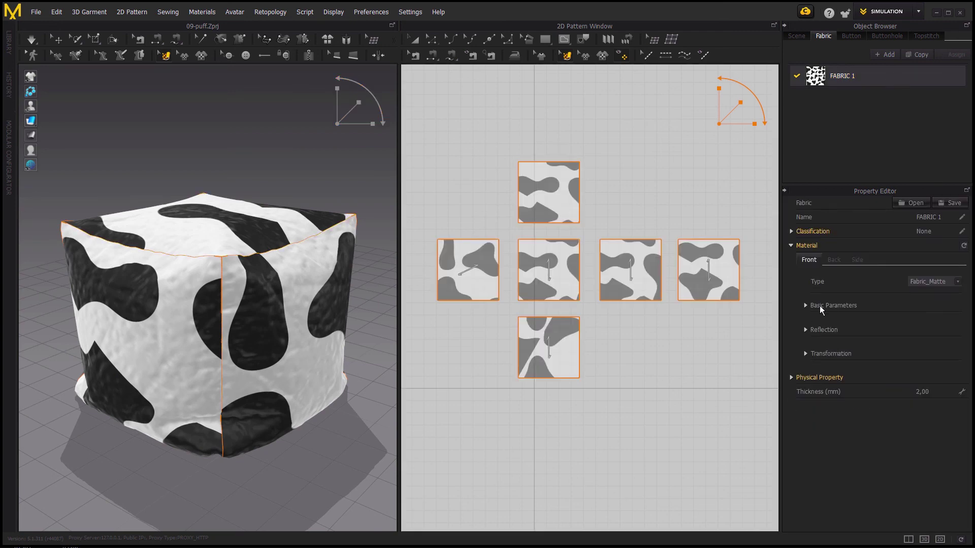
click(807, 354)
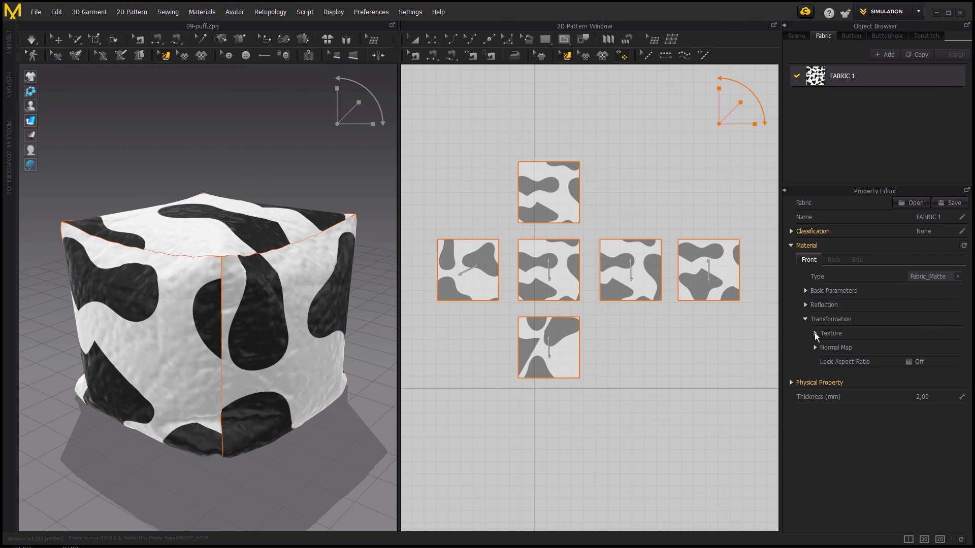
click(815, 335)
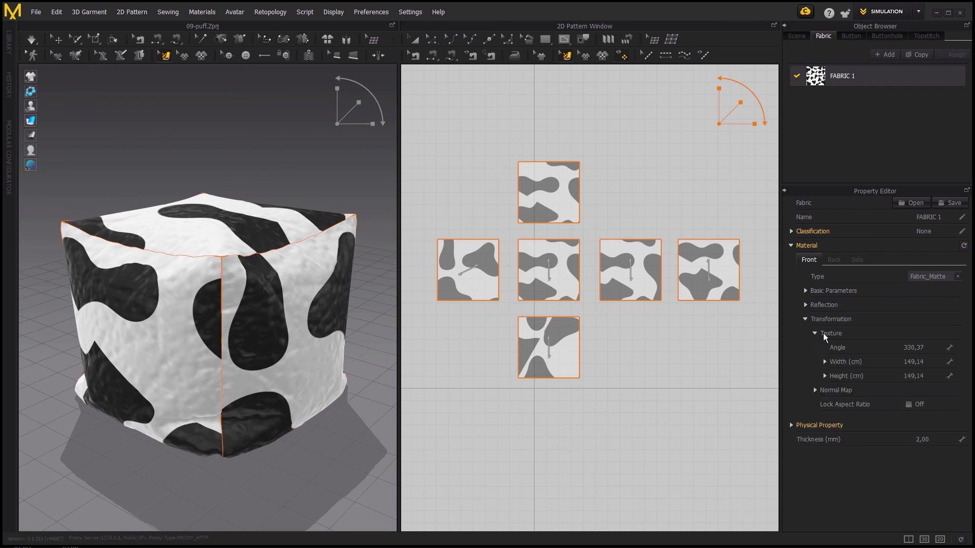
click(825, 362)
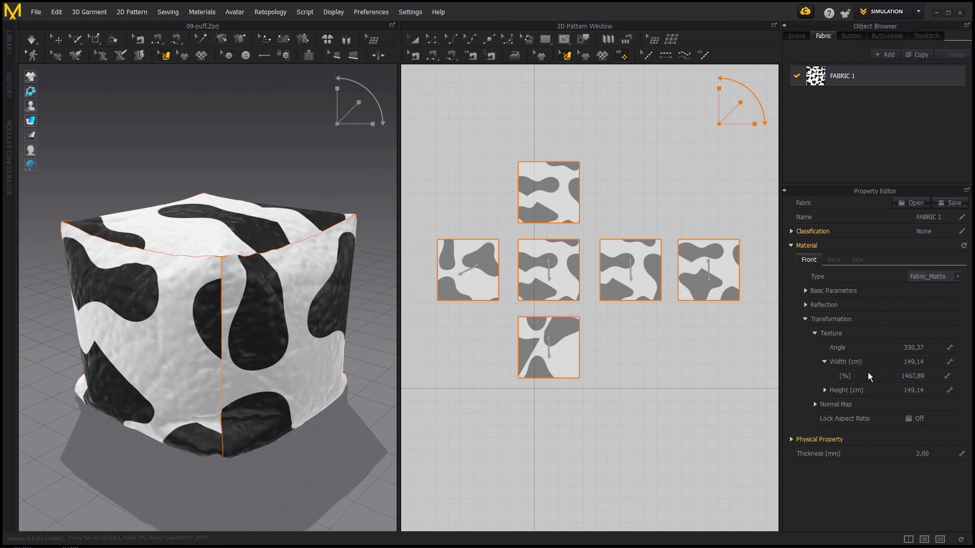
click(825, 362)
click(815, 390)
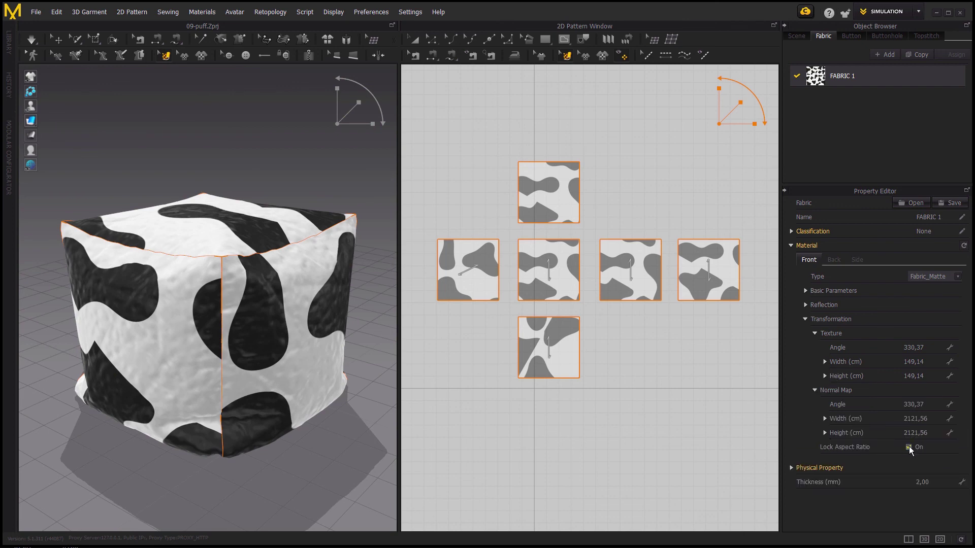
click(825, 419)
click(825, 447)
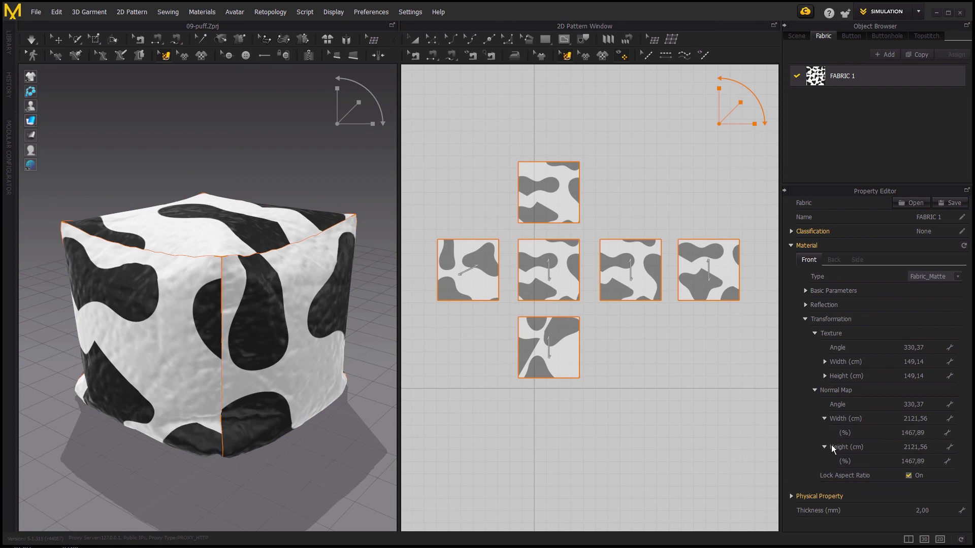
double_click(912, 433)
key(BackSpace)
text(100)
key(Return)
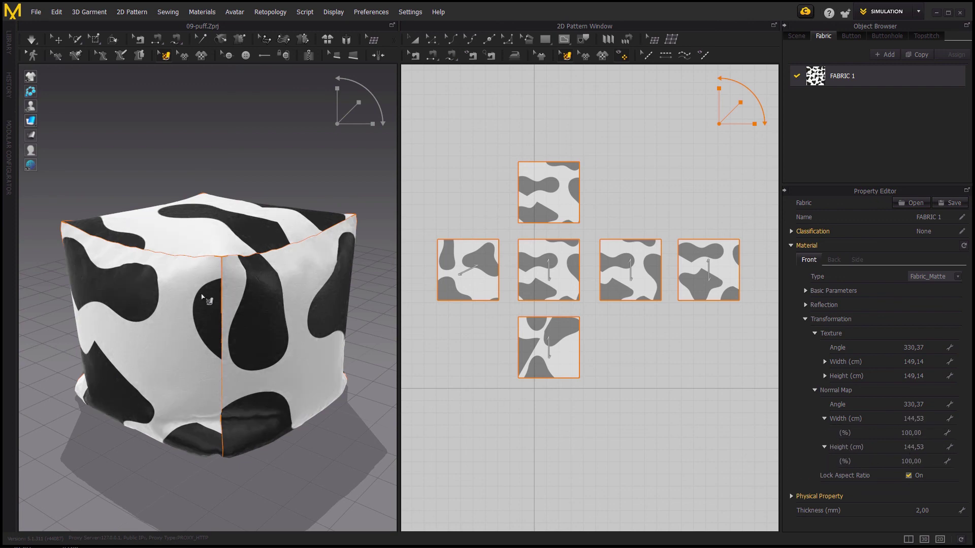
scroll(255, 282, up, 2)
scroll(260, 288, up, 5)
scroll(306, 272, up, 2)
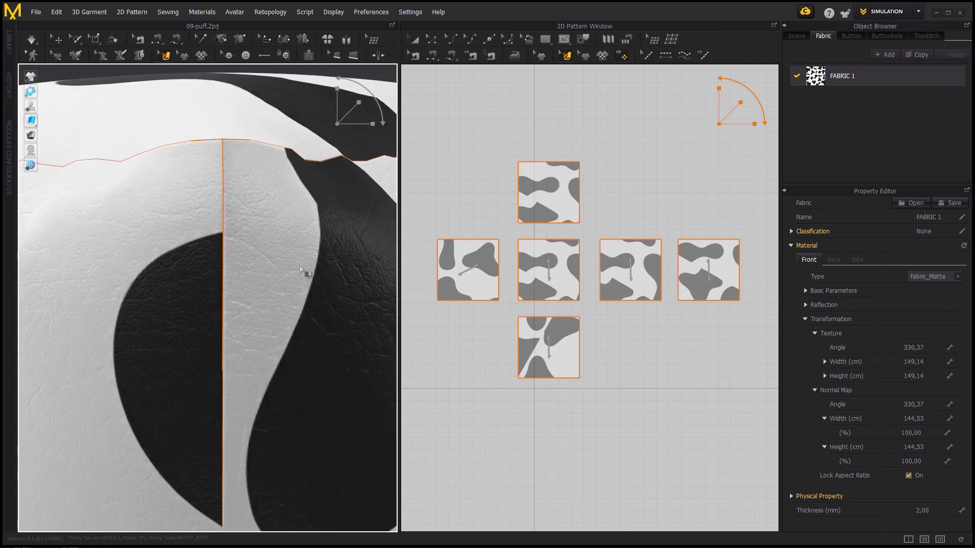
scroll(208, 296, up, 2)
scroll(281, 294, down, 2)
scroll(280, 296, down, 2)
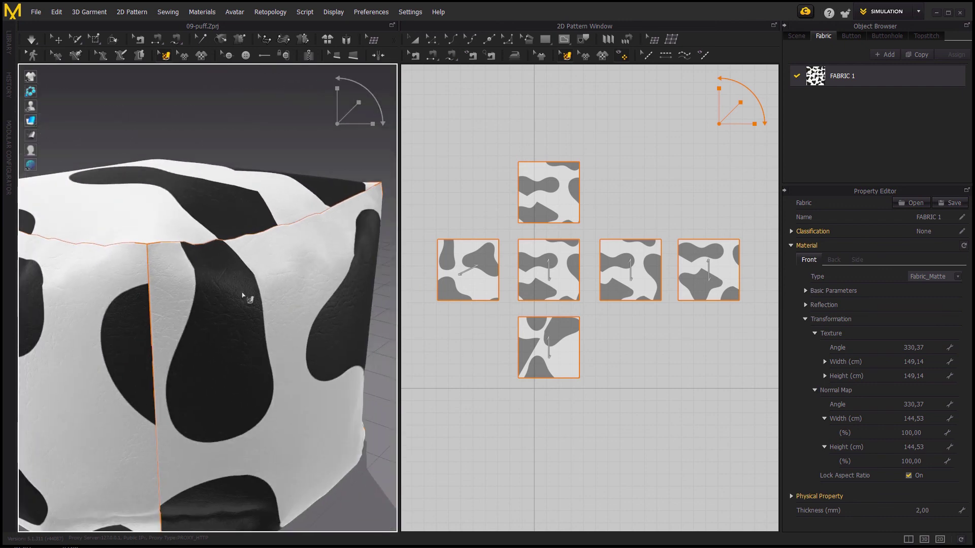
mouse_move(246, 289)
middle_down()
mouse_move(271, 293)
mouse_move(192, 225)
middle_up()
scroll(193, 226, down, 2)
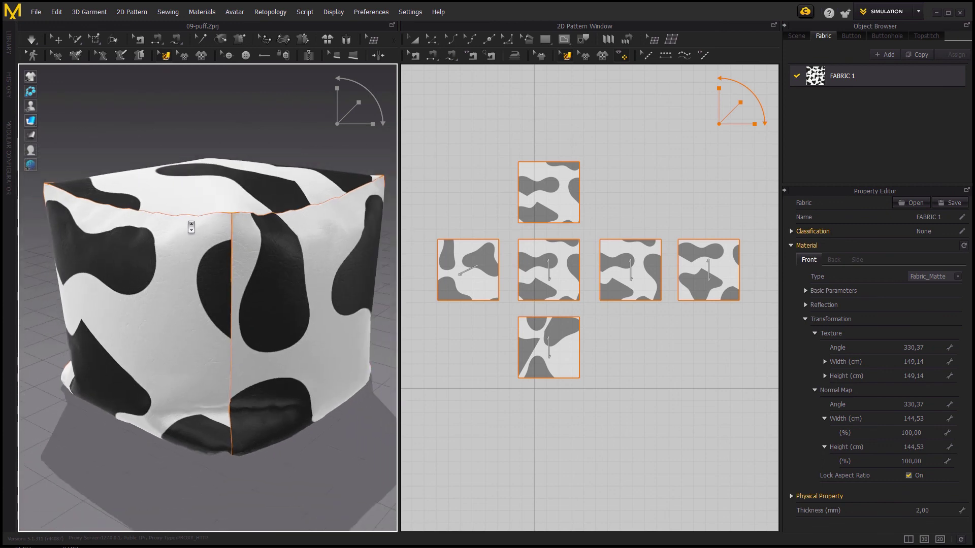
scroll(206, 243, down, 2)
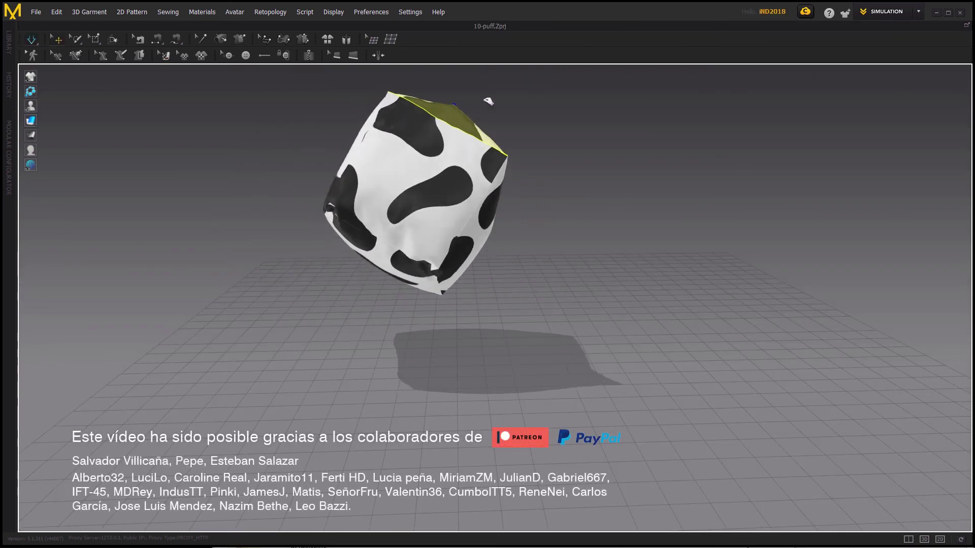
Pull the simulated pouf by its corner, then lift it high above the floor
mouse_move(553, 123)
mouse_down()
mouse_move(557, 198)
mouse_move(492, 122)
mouse_move(435, 98)
mouse_move(399, 123)
mouse_move(583, 163)
mouse_move(261, 211)
mouse_move(570, 200)
mouse_move(766, 87)
mouse_move(825, 218)
mouse_move(404, 69)
mouse_move(356, 116)
mouse_move(554, 244)
mouse_up()
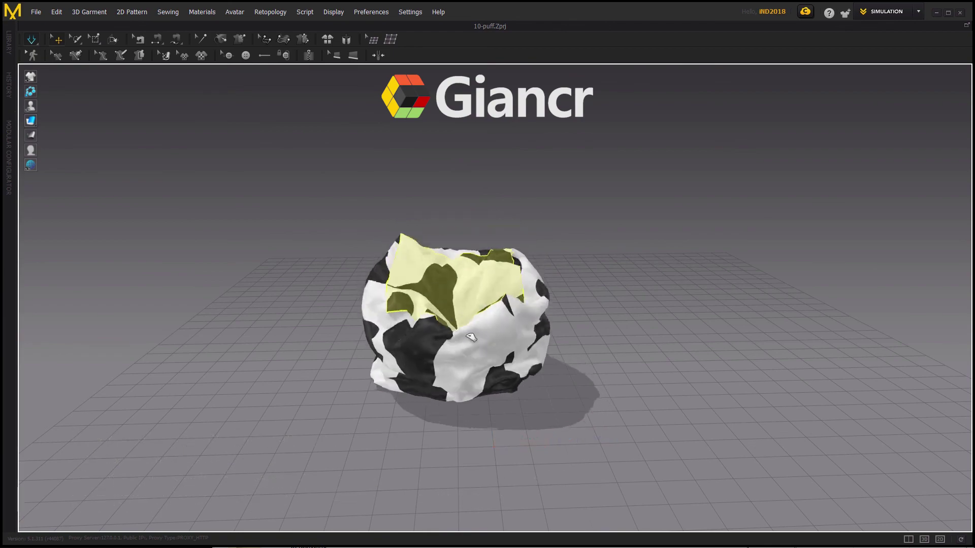
mouse_move(488, 428)
mouse_down()
mouse_move(472, 148)
mouse_move(488, 102)
mouse_up()
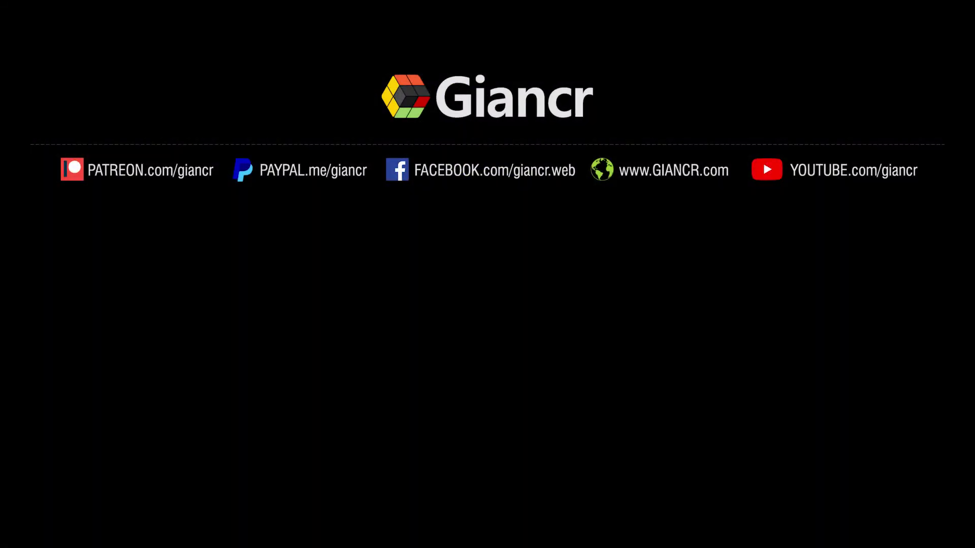